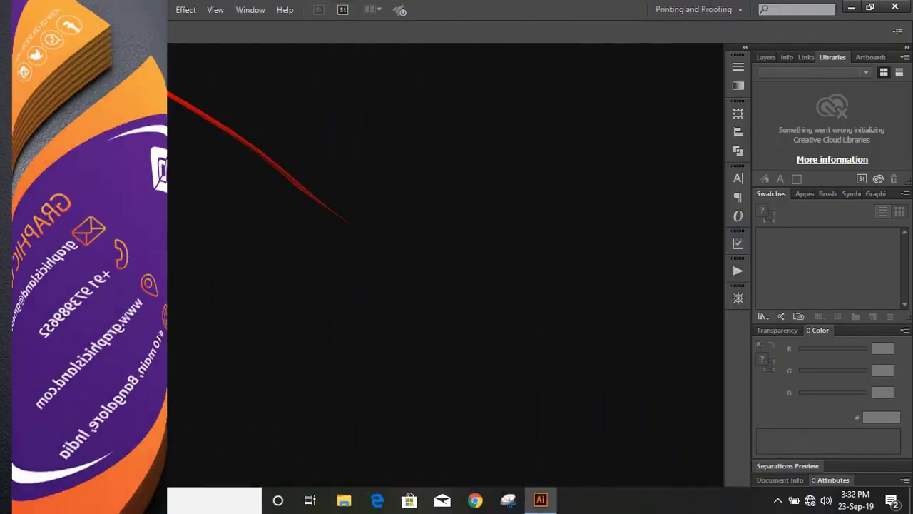
Create a new 3.5 × 2 in document in inches and RGB with 2 artboards.
left_click(37, 9)
left_click(54, 26)
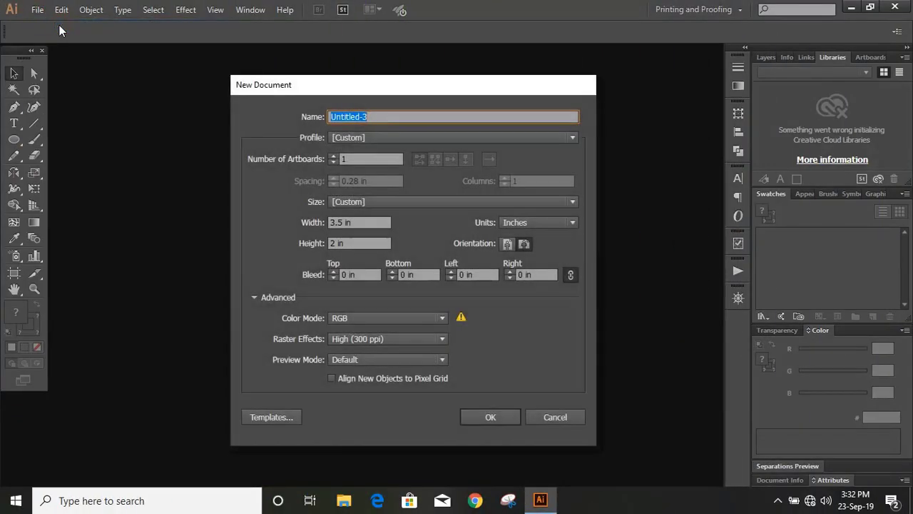
left_click(357, 222)
left_click(359, 243)
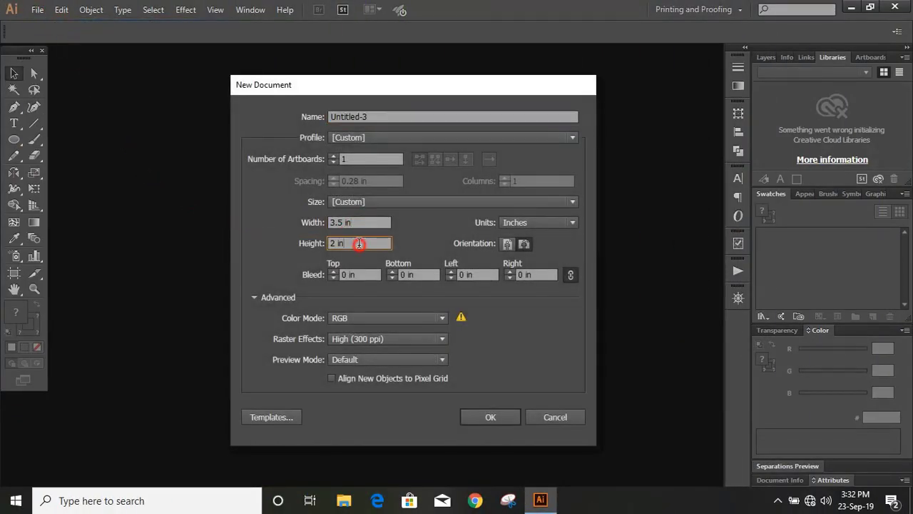
left_click(553, 223)
left_click(529, 268)
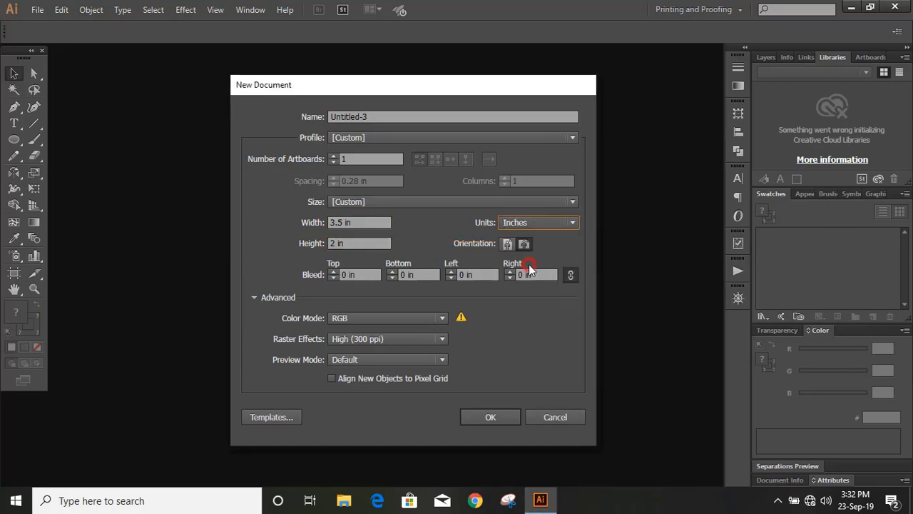
left_click(440, 318)
left_click(371, 348)
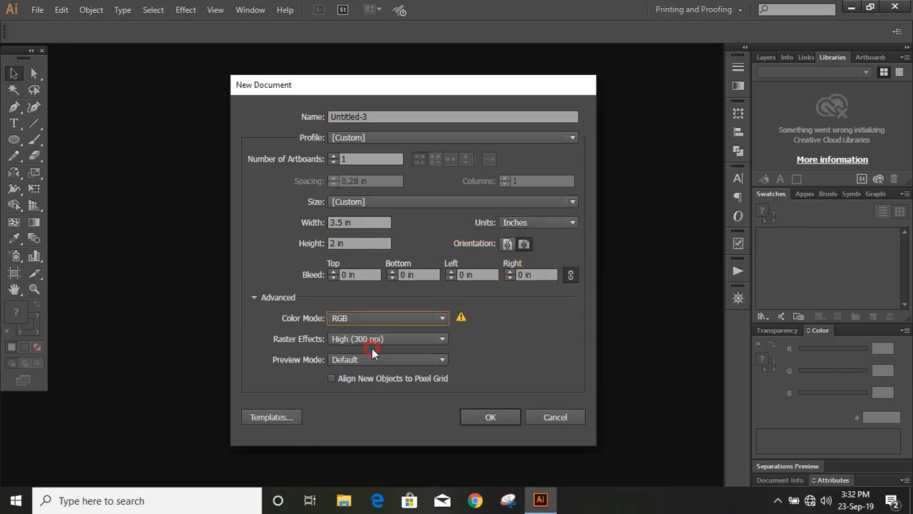
left_click(363, 156)
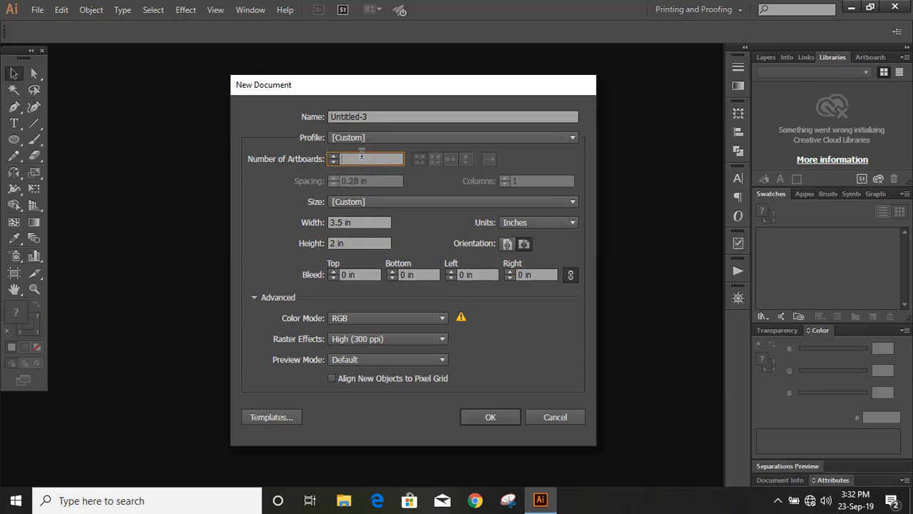
type("2")
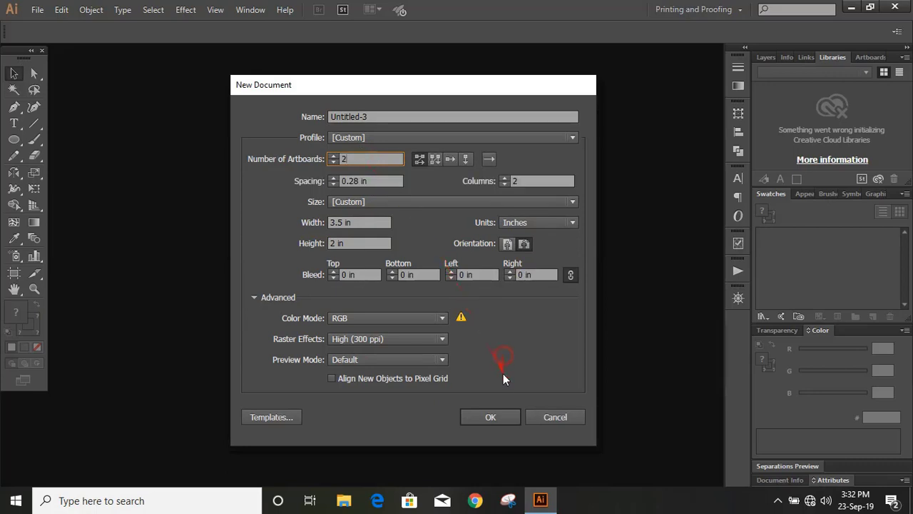
left_click(491, 418)
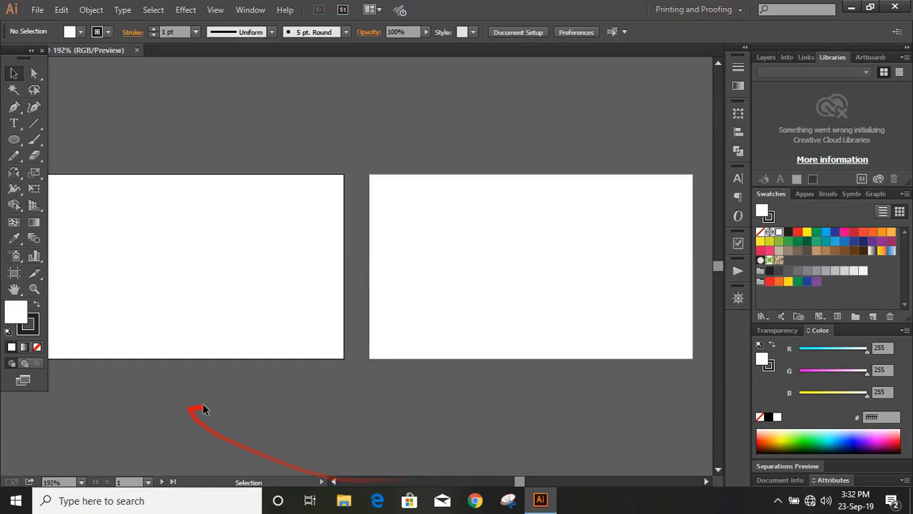
Draw green-filled rectangles covering the first and second artboards.
left_click(333, 481)
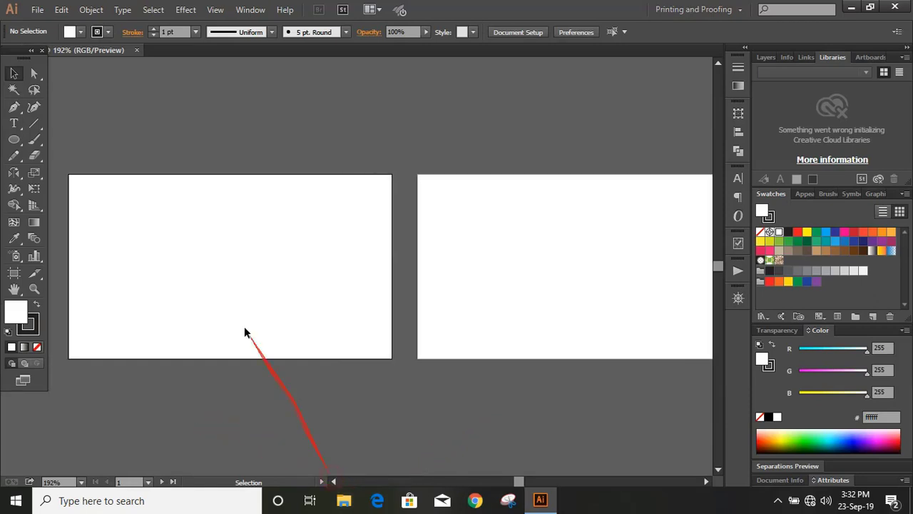
left_click(18, 140)
left_click(71, 140)
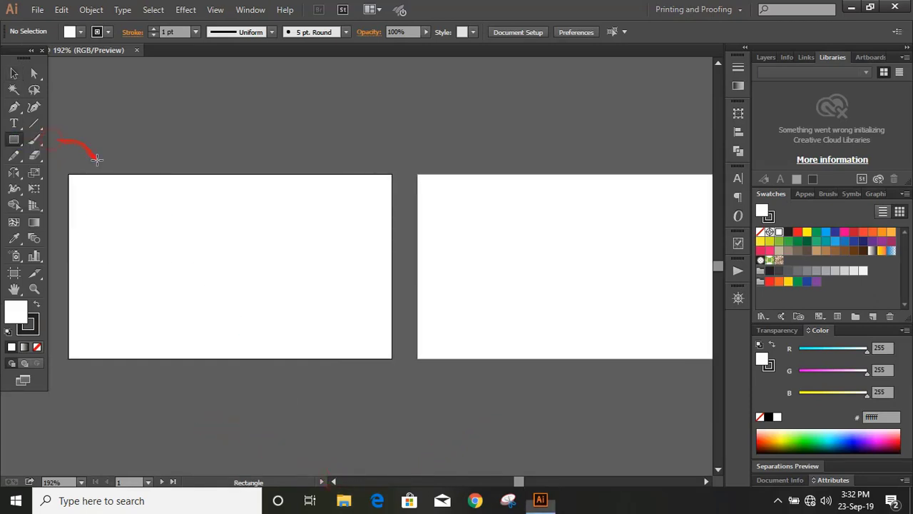
mouse_move(67, 175)
left_mouse_down()
mouse_move(253, 261)
mouse_move(391, 358)
left_mouse_up()
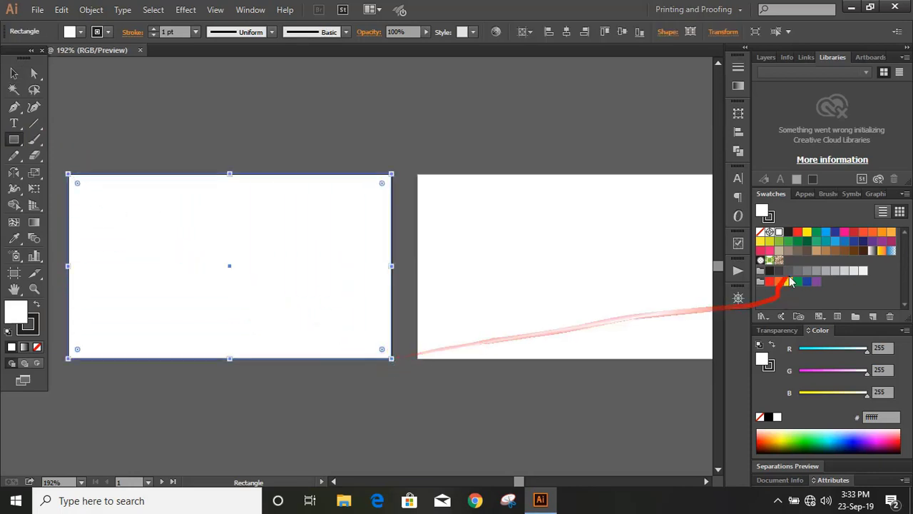
left_click(788, 242)
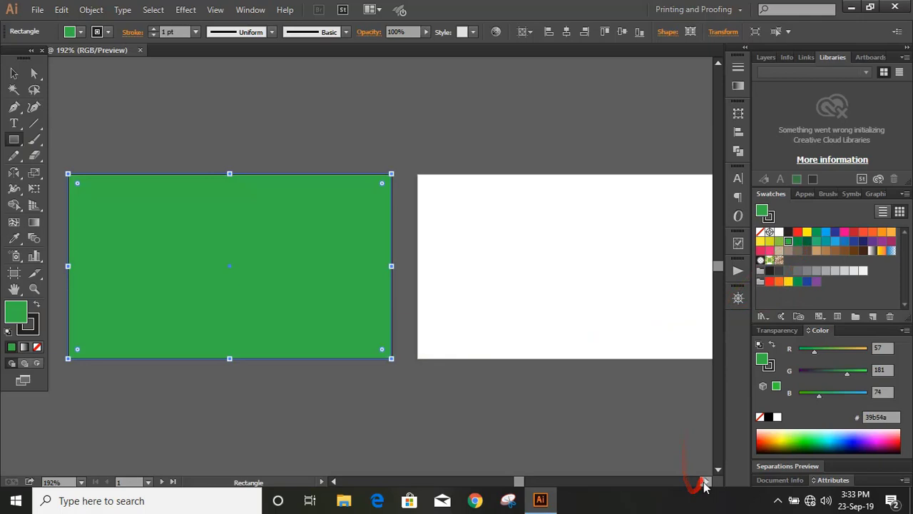
left_click(705, 481)
mouse_move(338, 174)
left_mouse_down()
mouse_move(392, 230)
mouse_move(663, 350)
mouse_move(661, 359)
left_mouse_up()
Remove both rectangles' strokes, recolour them yellow-green #8dc63f, and lock them.
left_click(14, 73)
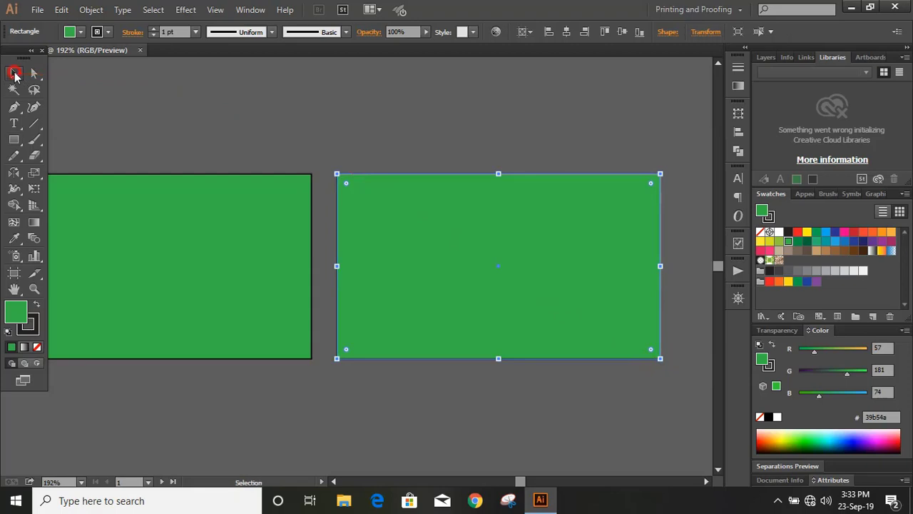
left_click(162, 118)
left_click_drag(163, 114, 435, 291)
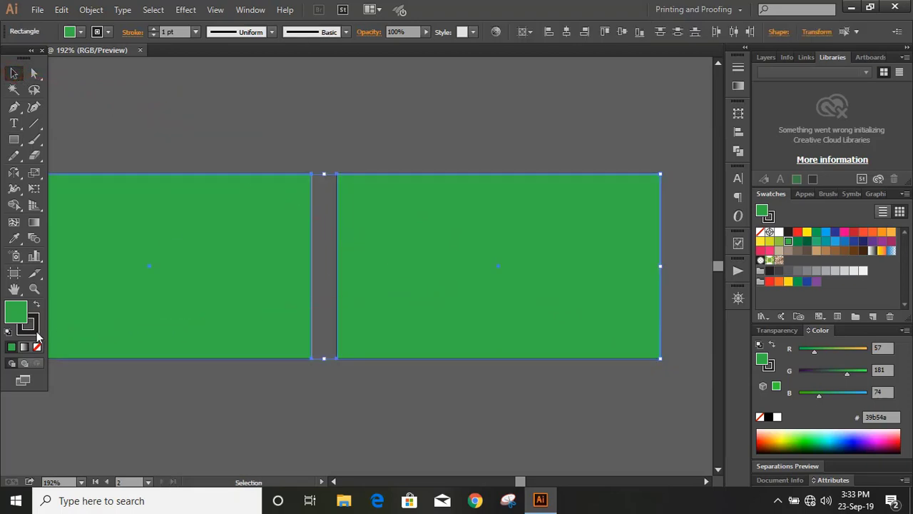
left_click(37, 347)
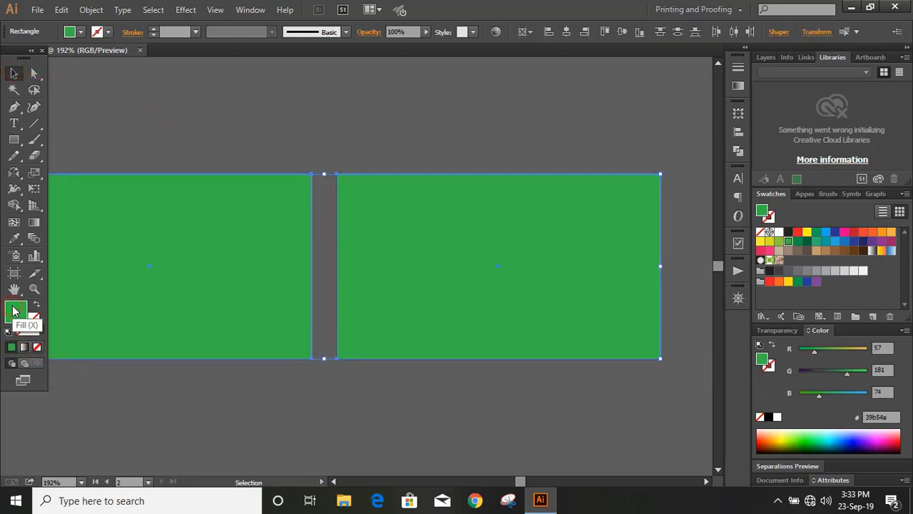
left_click(779, 242)
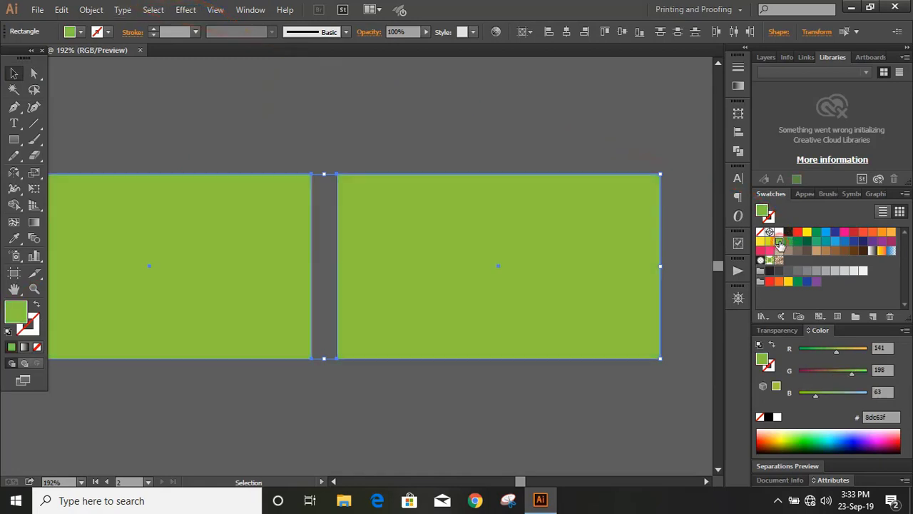
left_click(95, 10)
mouse_move(188, 88)
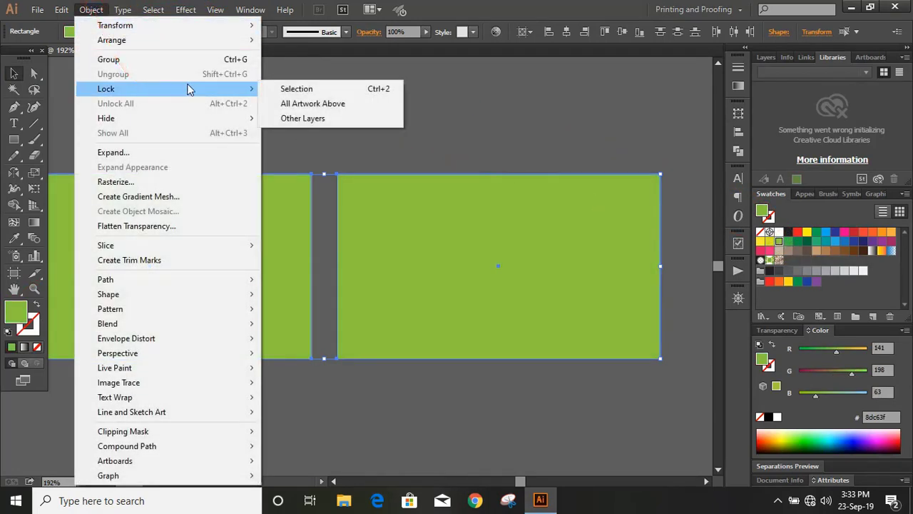
left_click(305, 89)
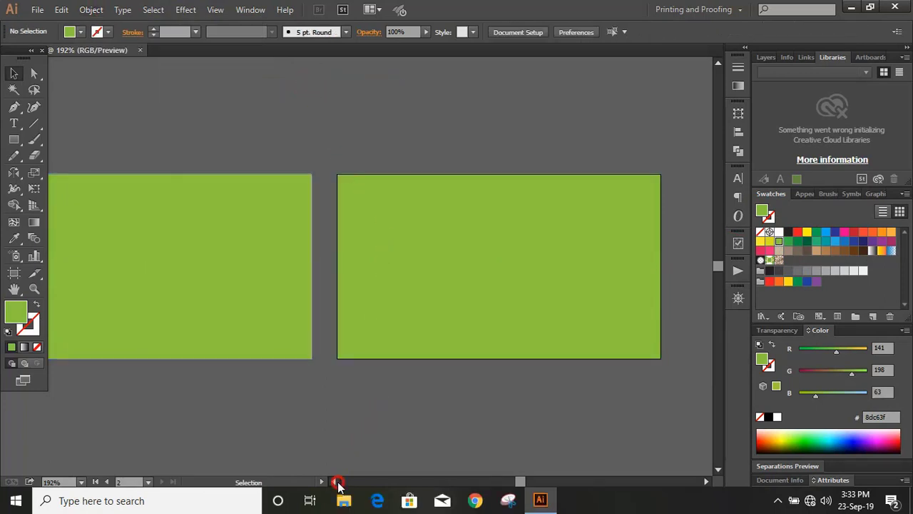
Zoom in twice on the first artboard until its green background fills the view.
left_click(334, 482)
left_click(334, 482)
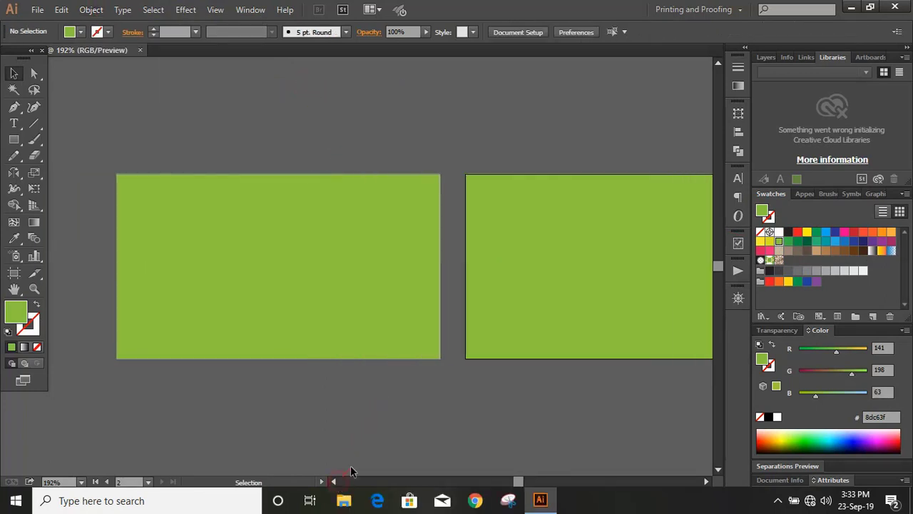
left_click(35, 289)
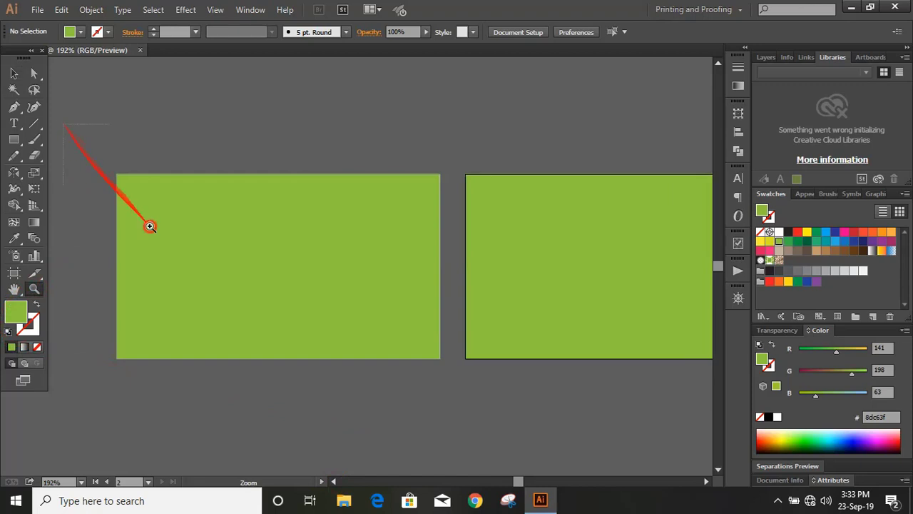
left_click_drag(150, 226, 460, 431)
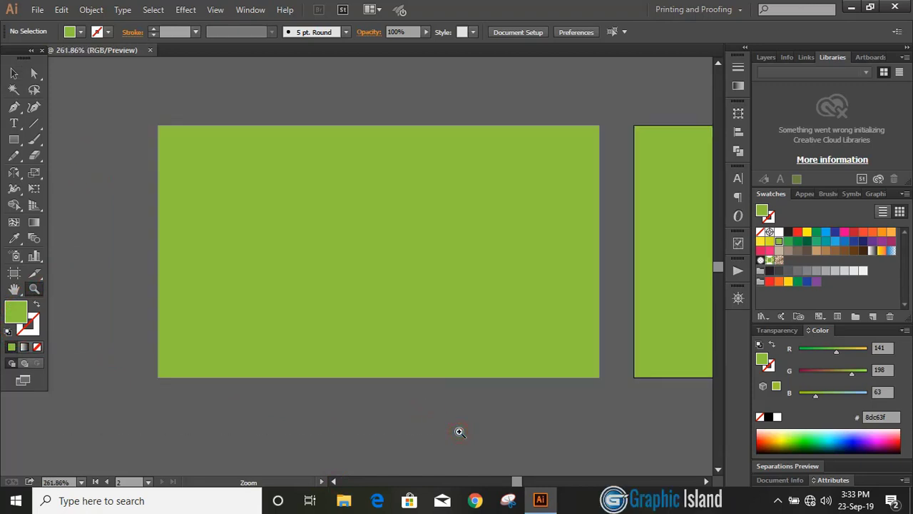
left_click(706, 482)
left_click(706, 481)
left_click(707, 481)
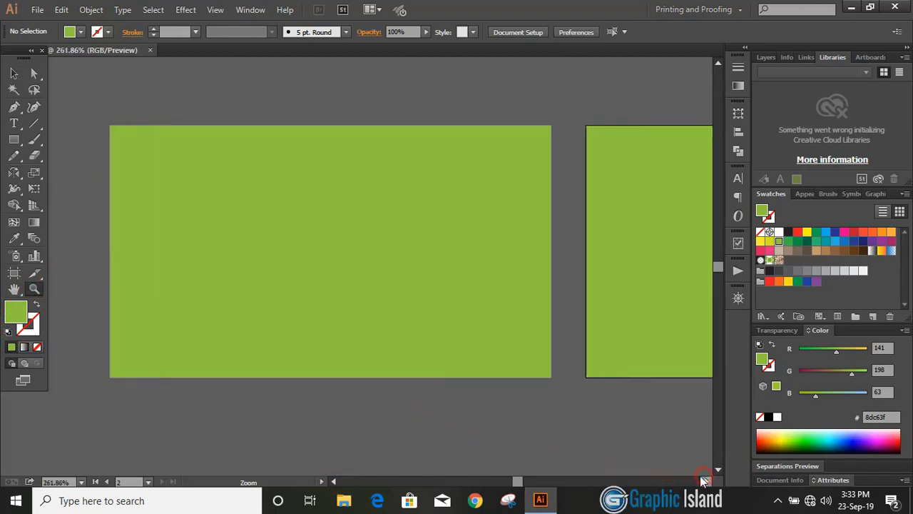
left_click_drag(108, 132, 566, 404)
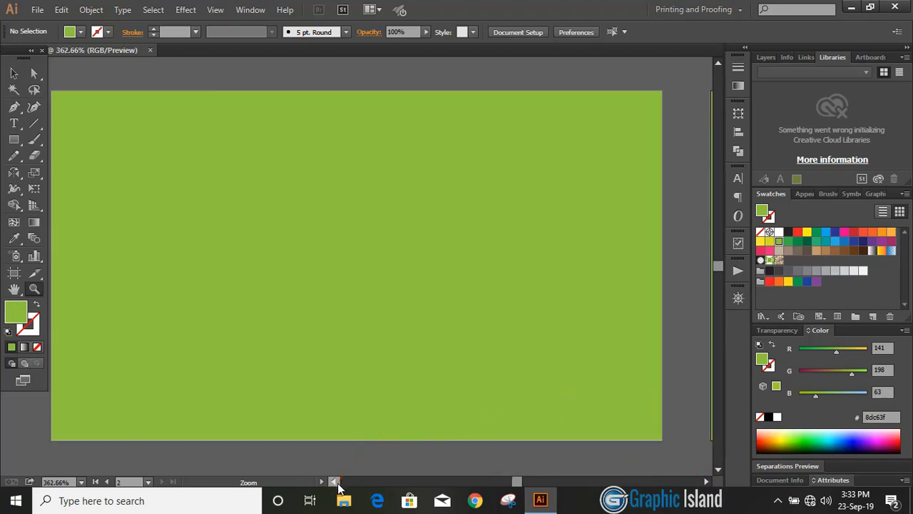
left_click(335, 483)
left_click(13, 74)
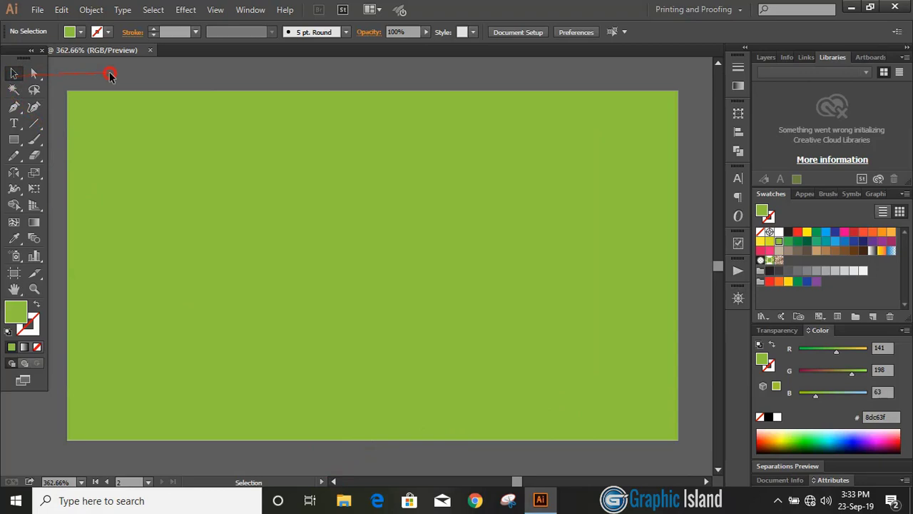
Draw a sweeping pen curve from the card's right edge down past its bottom-left corner.
left_click(14, 107)
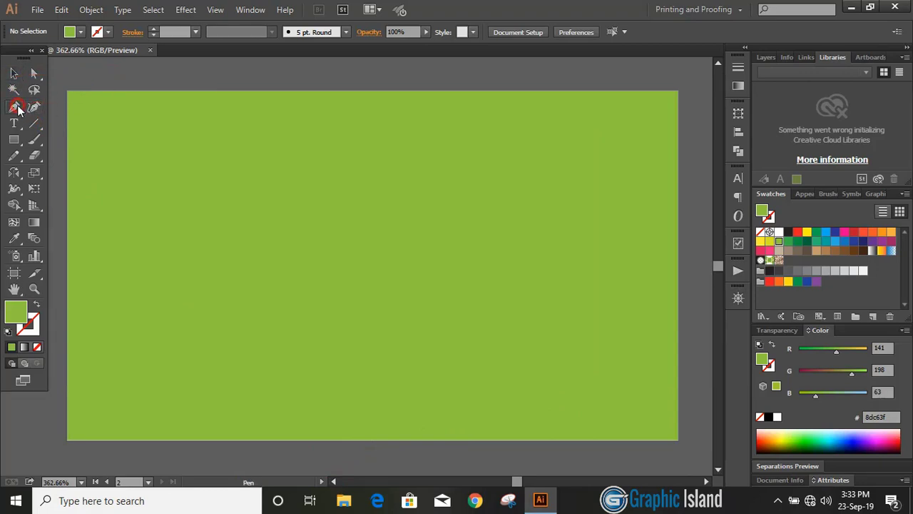
left_click(685, 297)
scroll(642, 371, "down", 5)
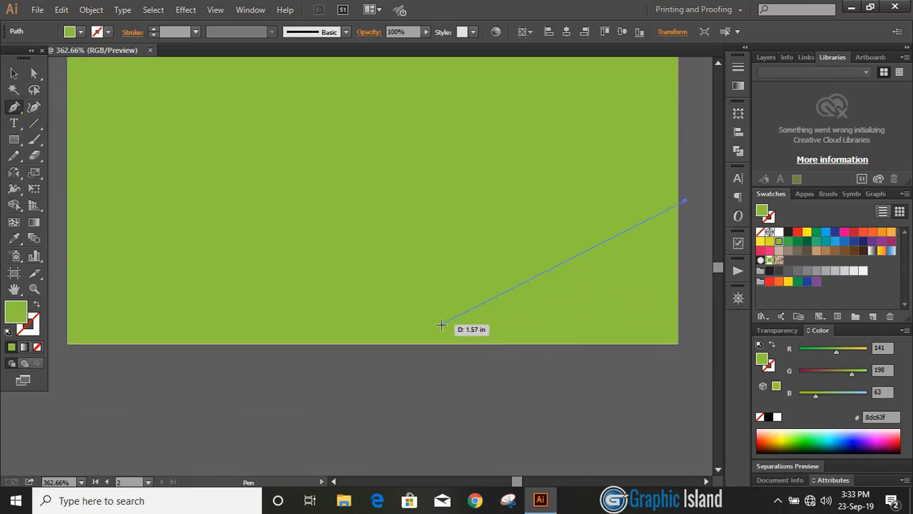
left_click_drag(420, 321, 205, 321)
scroll(46, 348, "down", 1)
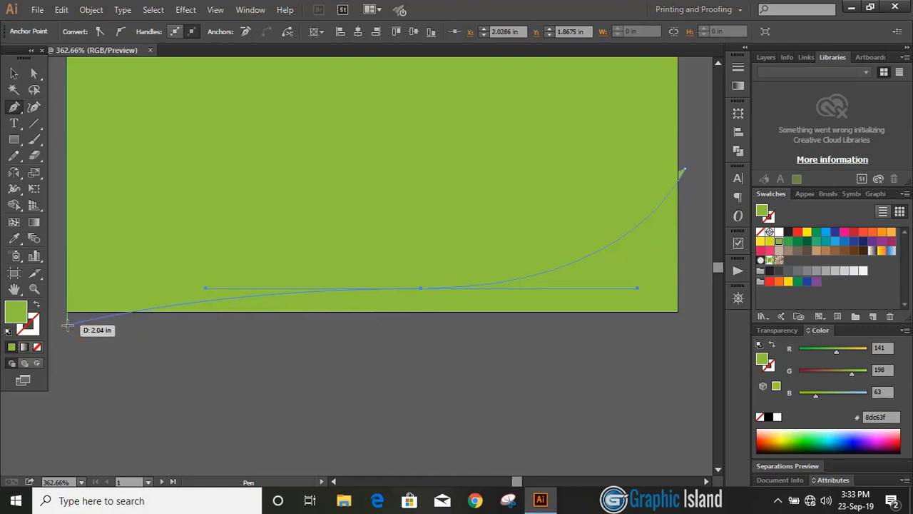
left_click(66, 338)
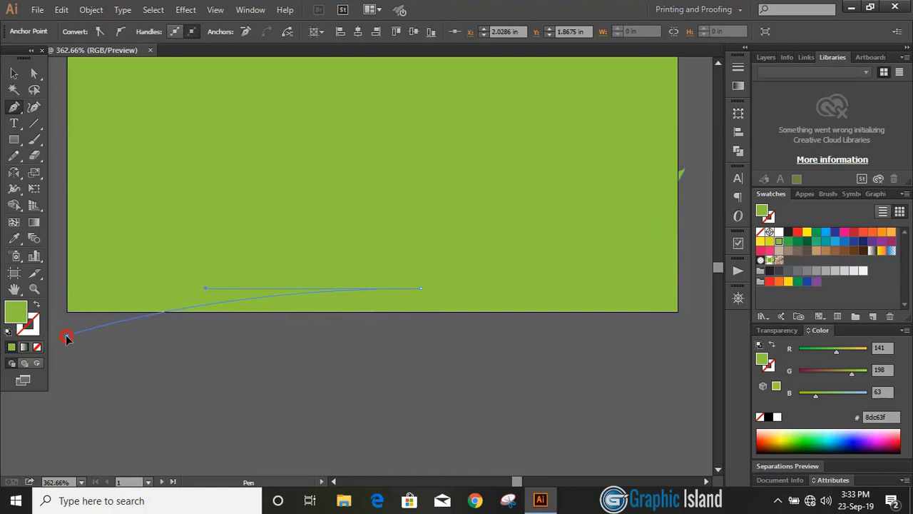
left_click(13, 73)
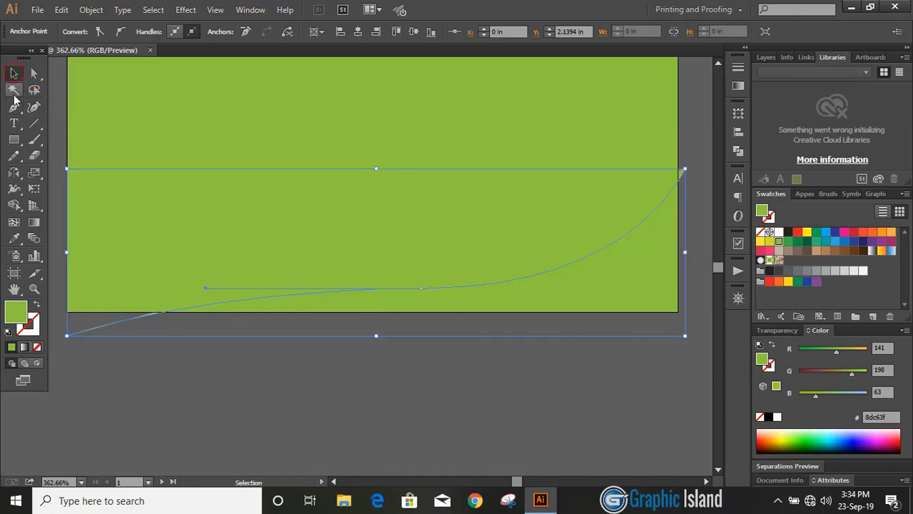
Give the curve no fill and a black 1 pt stroke.
left_click(37, 347)
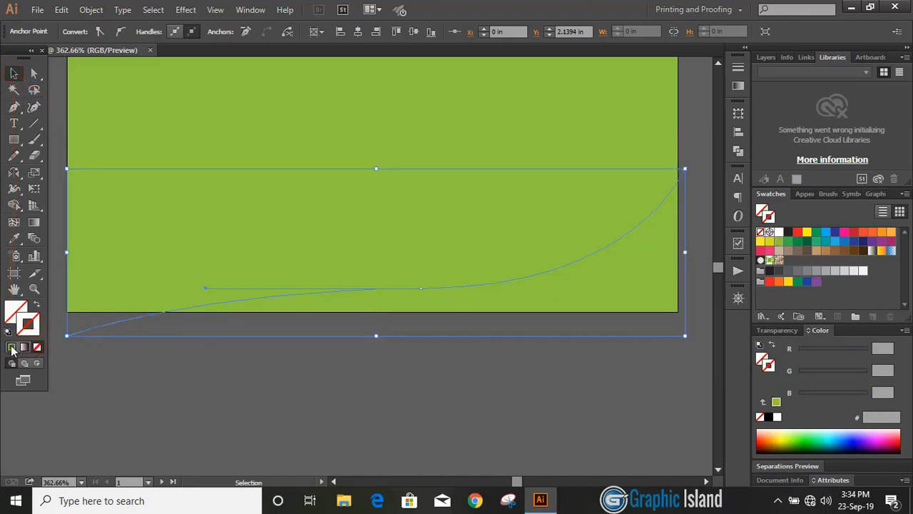
key("x")
left_click(12, 347)
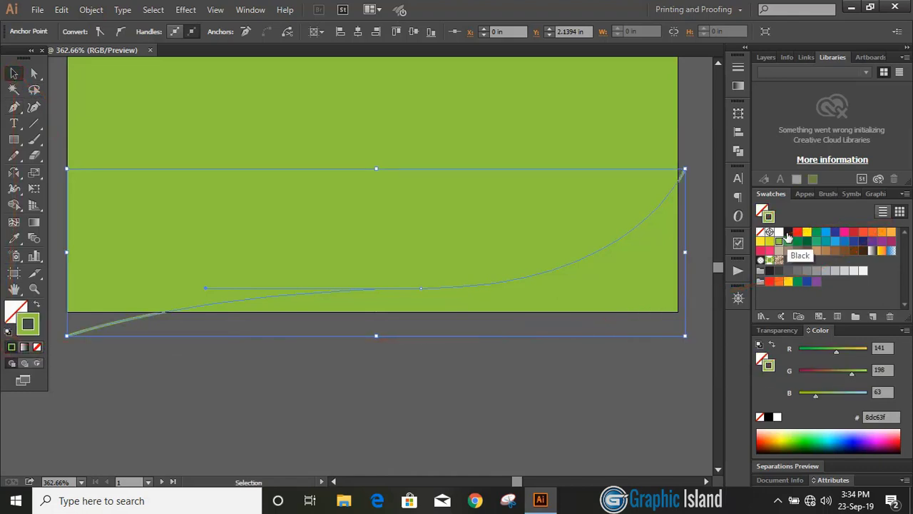
left_click(788, 233)
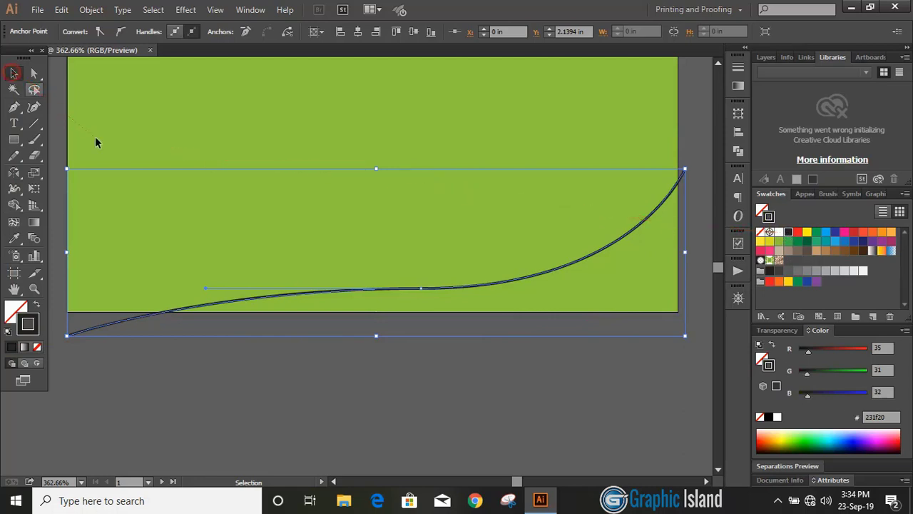
left_click(463, 371)
scroll(463, 371, "up", 1)
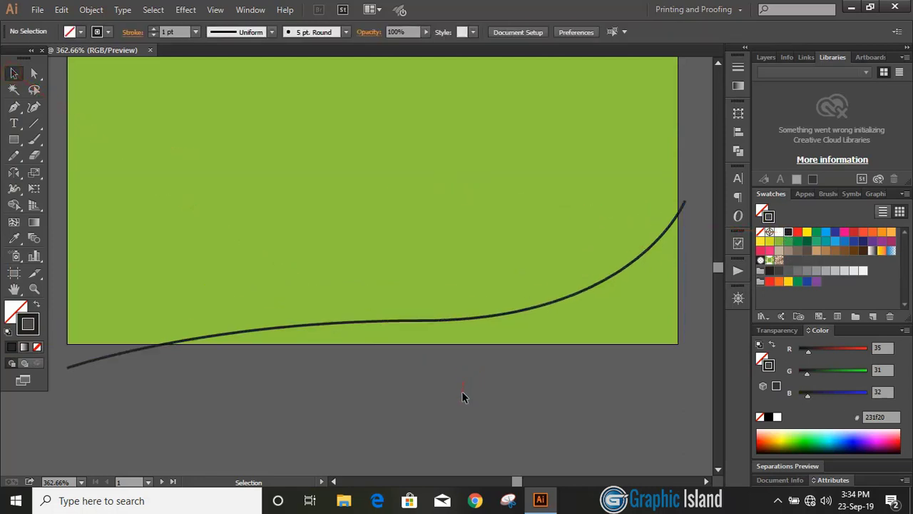
scroll(461, 391, "up", 1)
Run the Smooth Tool along the curve's right section, then zoom out to 300%.
left_click(514, 350)
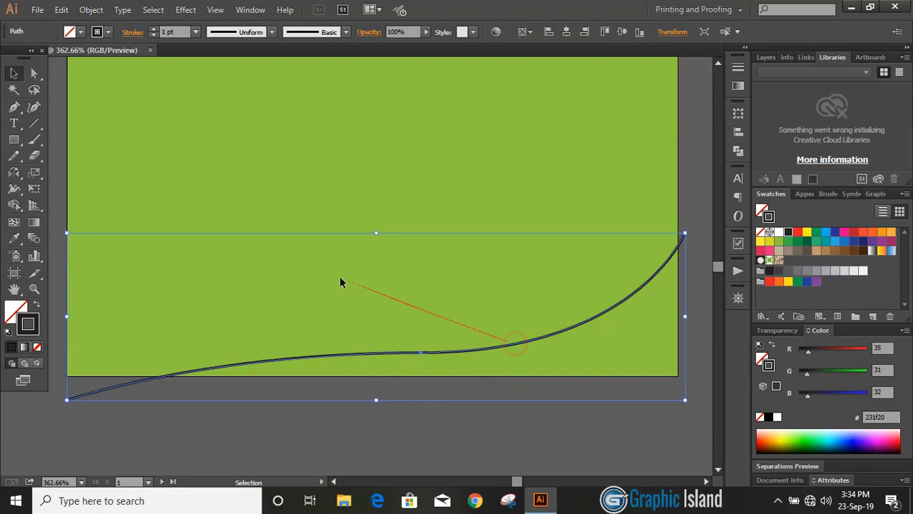
left_click(14, 155)
left_click(74, 171)
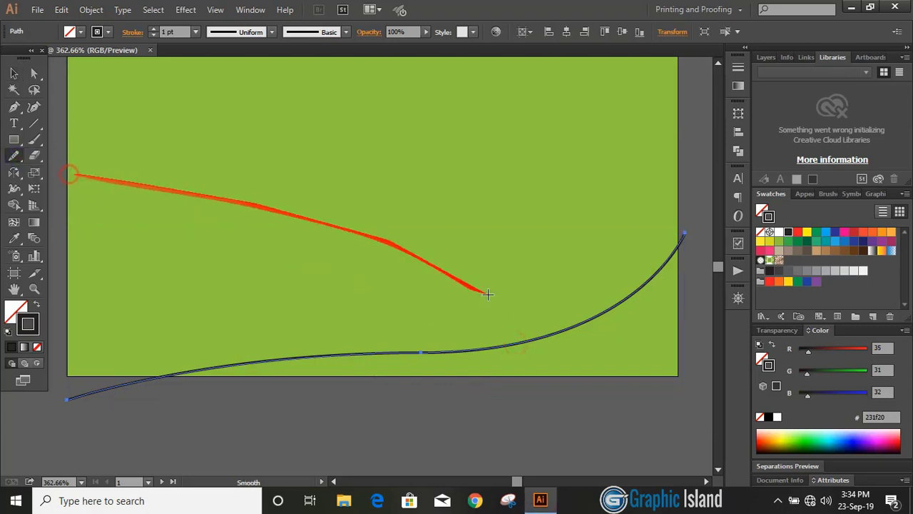
left_click_drag(453, 350, 303, 362)
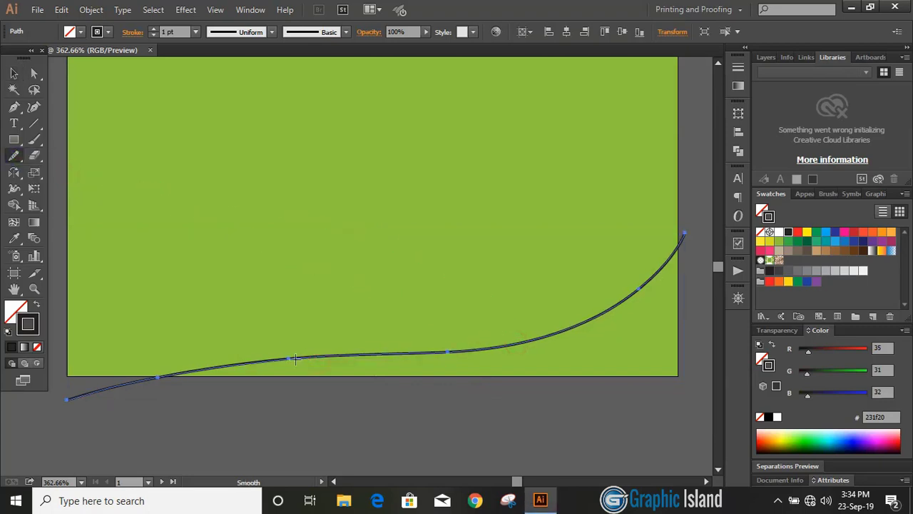
mouse_move(408, 353)
left_mouse_down()
mouse_move(491, 351)
mouse_move(571, 320)
mouse_move(648, 273)
left_mouse_up()
left_click_drag(699, 220, 685, 241)
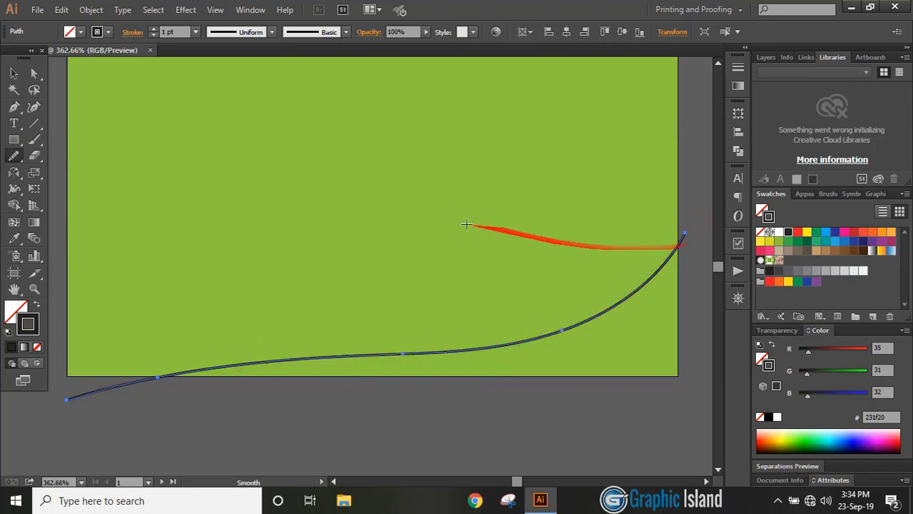
left_click(15, 74)
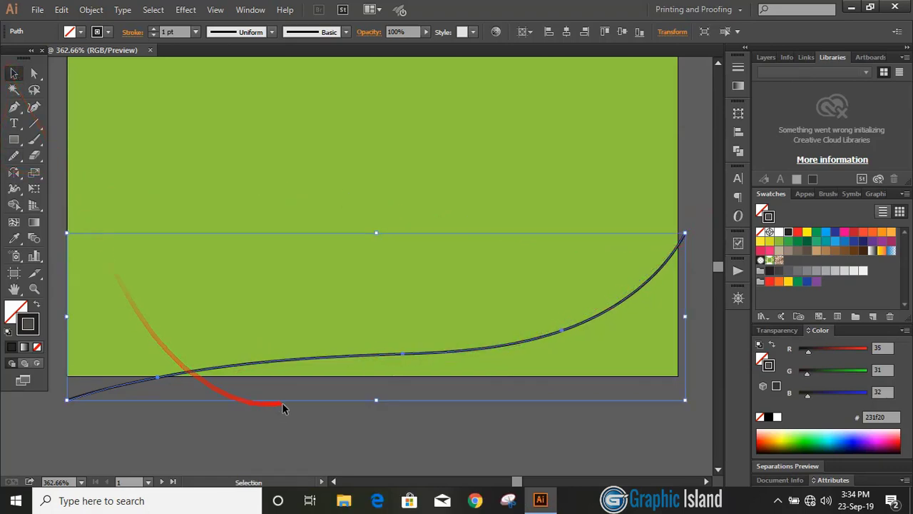
left_click(286, 427)
key("ctrl+minus")
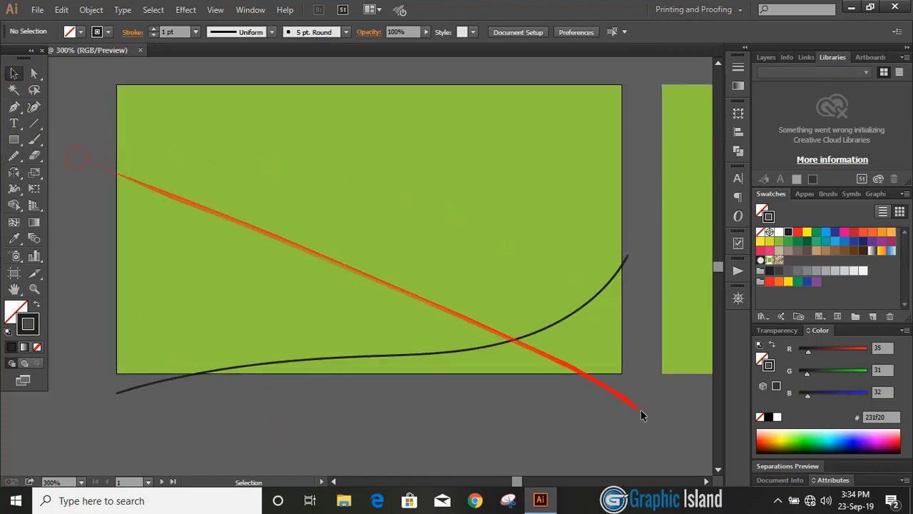
left_click(707, 482)
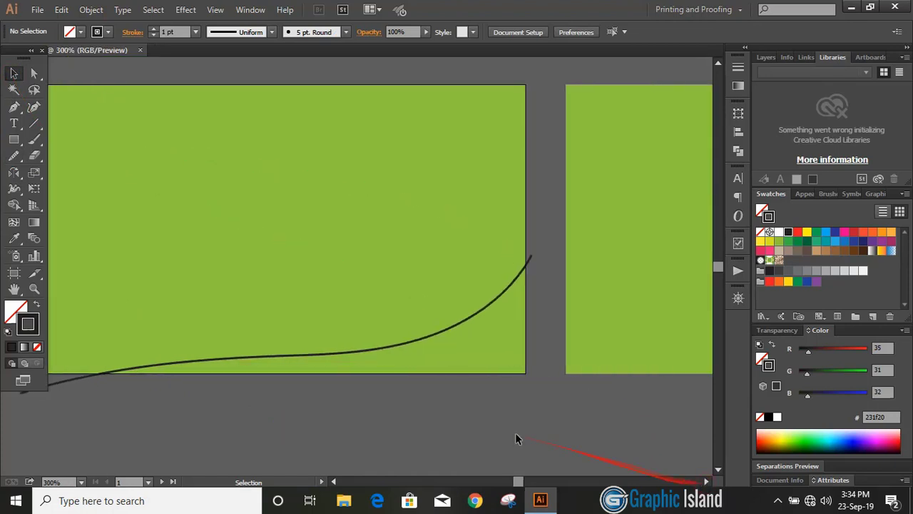
Draw a pen arc rising from the main curve up past the card's right edge.
left_click(15, 107)
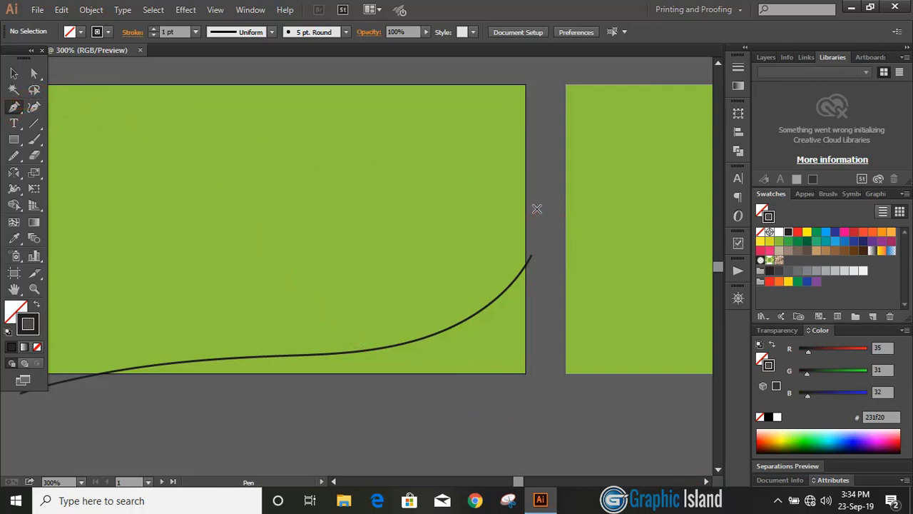
left_click(537, 208)
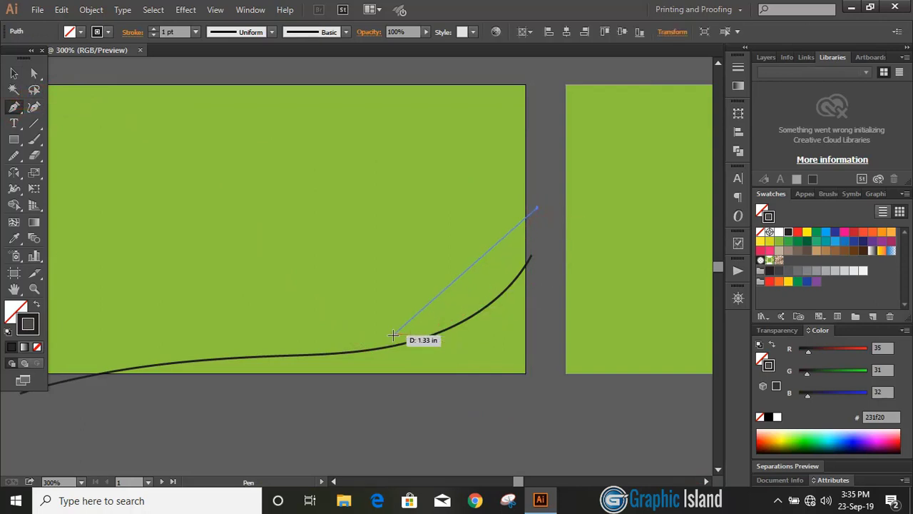
left_click_drag(392, 334, 274, 354)
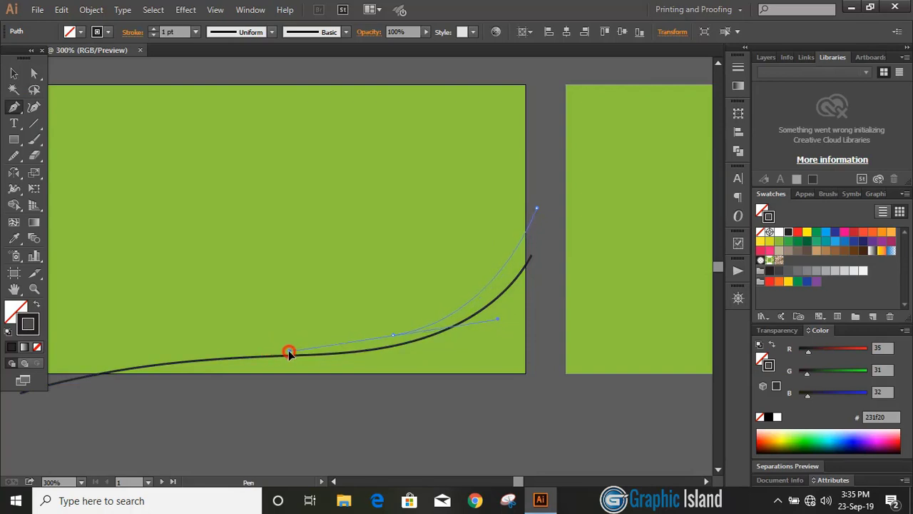
left_click_drag(288, 355, 540, 159)
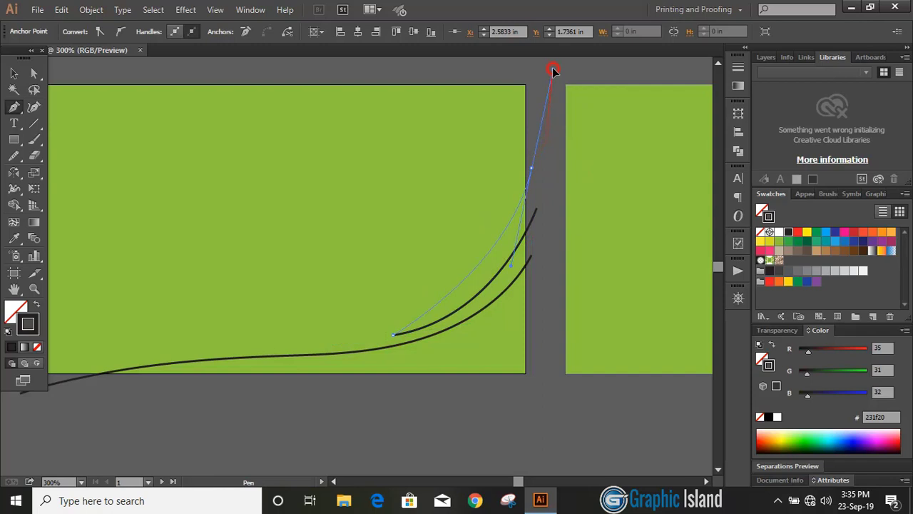
left_click_drag(553, 70, 549, 148)
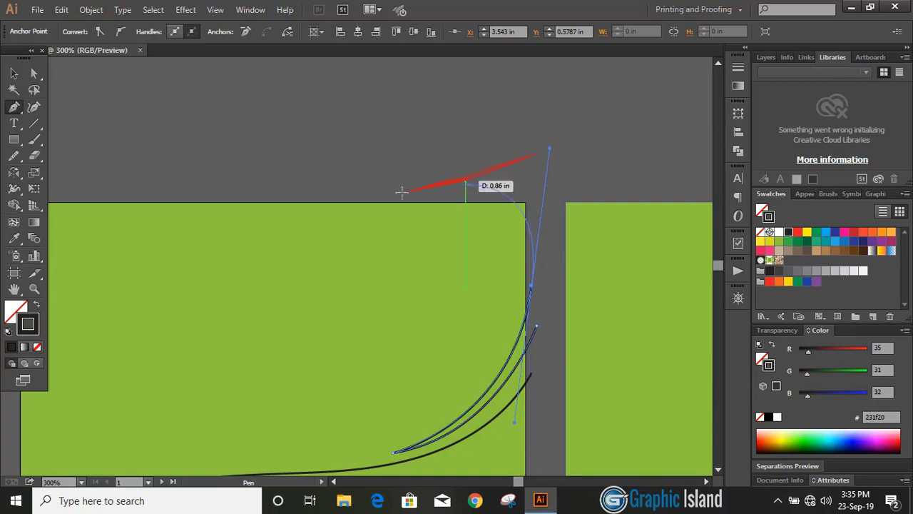
Nudge the arc's top anchor with arrow keys and drag its lower handle to reshape it.
left_click(11, 74)
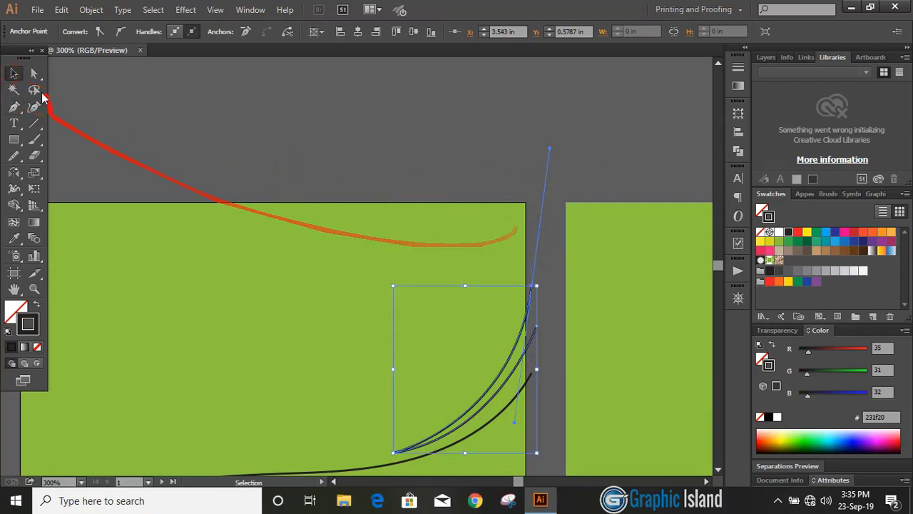
left_click(34, 73)
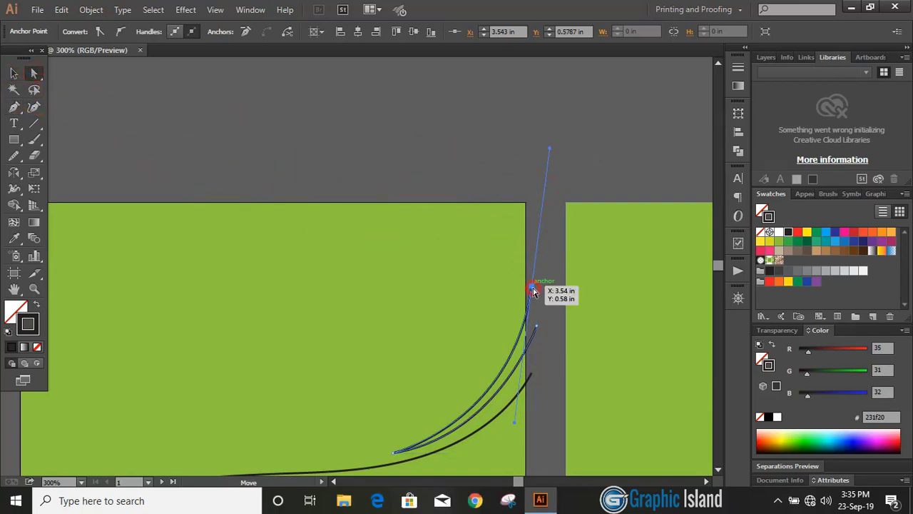
key("shift+Up")
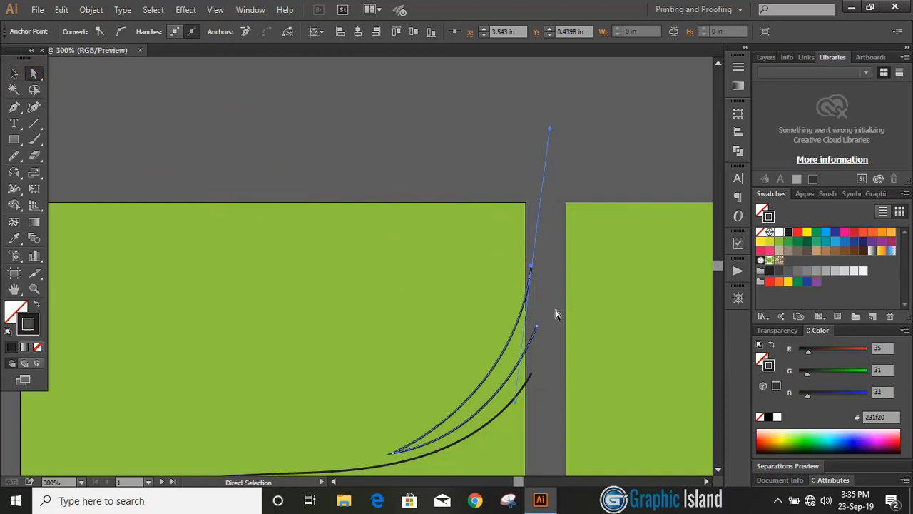
key("Down")
key("Down")
key("Down")
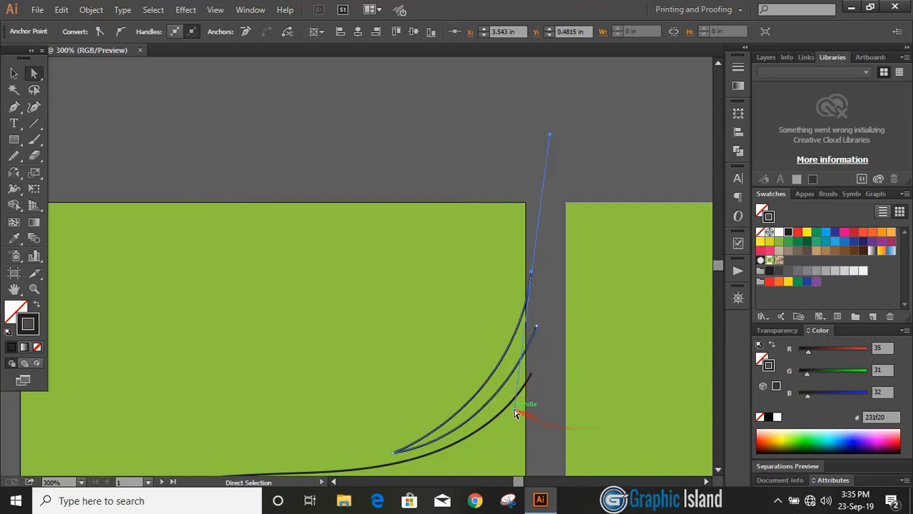
mouse_move(515, 408)
left_mouse_down()
mouse_move(528, 412)
mouse_move(540, 399)
mouse_move(495, 439)
left_mouse_up()
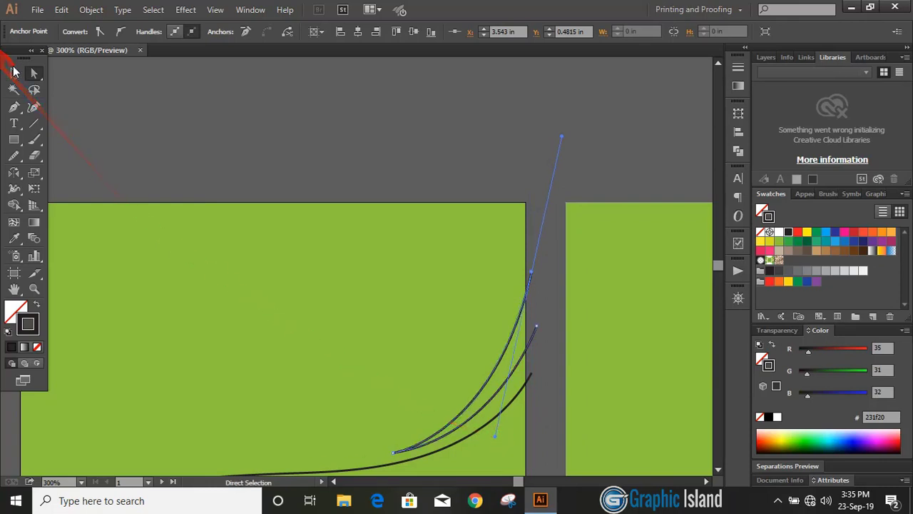
Draw a horizontal straight line across the middle of the card.
left_click(13, 73)
left_click(295, 147)
scroll(347, 151, "down", 1)
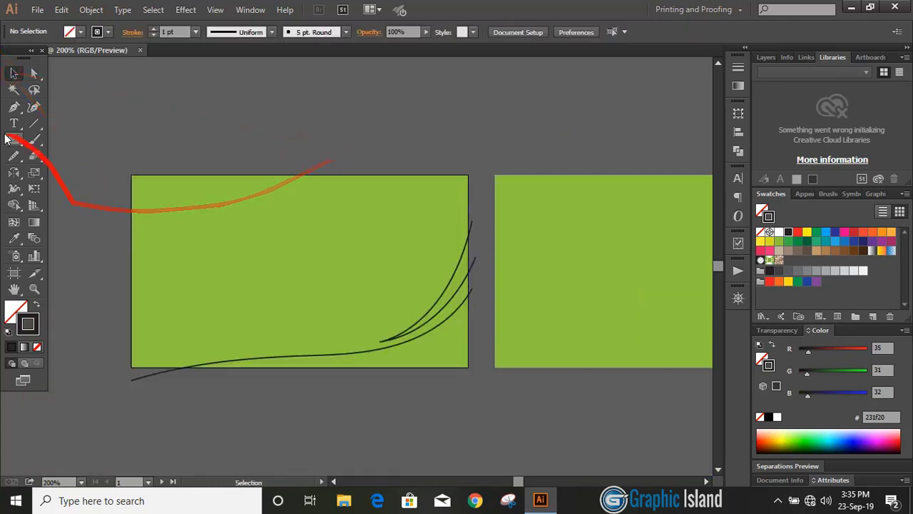
left_click(12, 107)
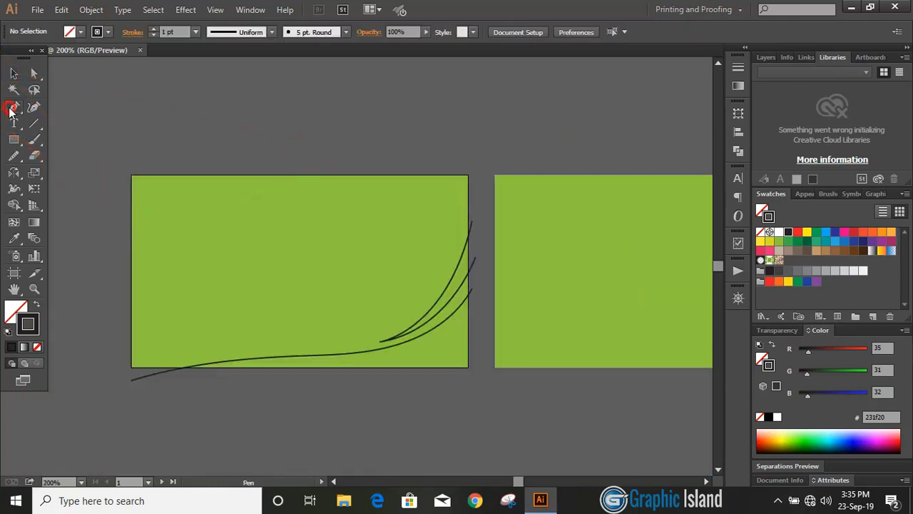
left_click(113, 270)
left_click(491, 270)
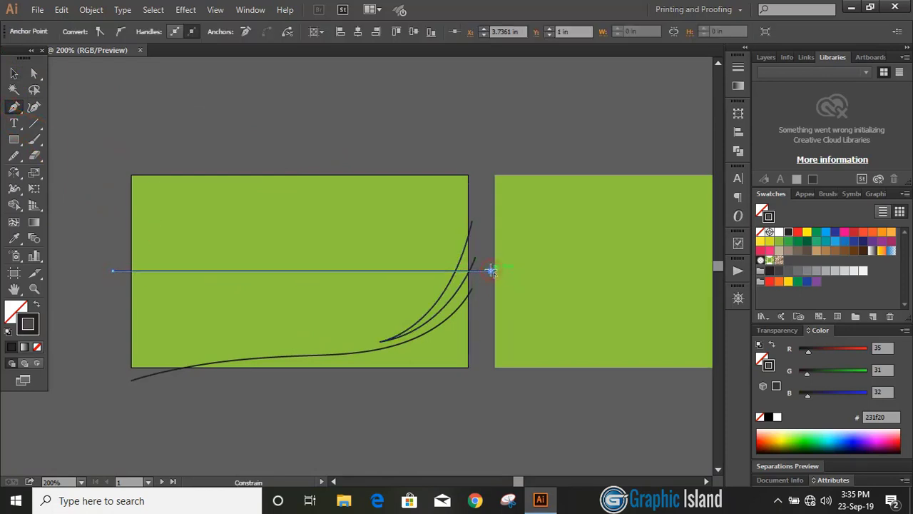
Reflect a copy of the arcs and lower curve across the horizontal line to the top.
left_click(14, 73)
left_click(104, 96)
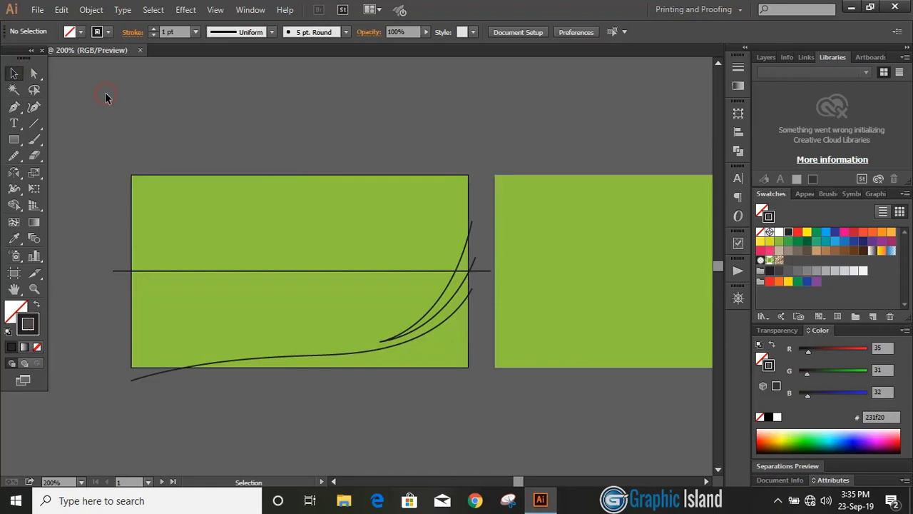
left_click(445, 285)
left_click(460, 310, "shift")
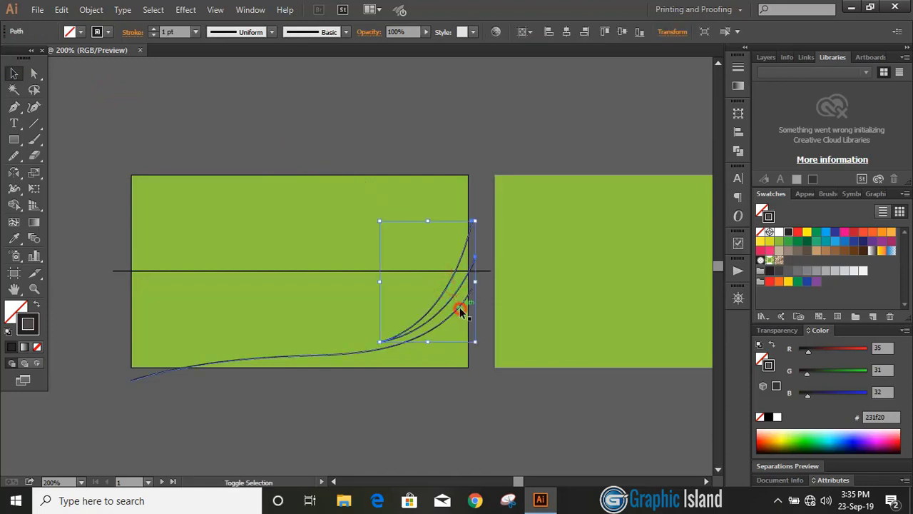
left_click(13, 172)
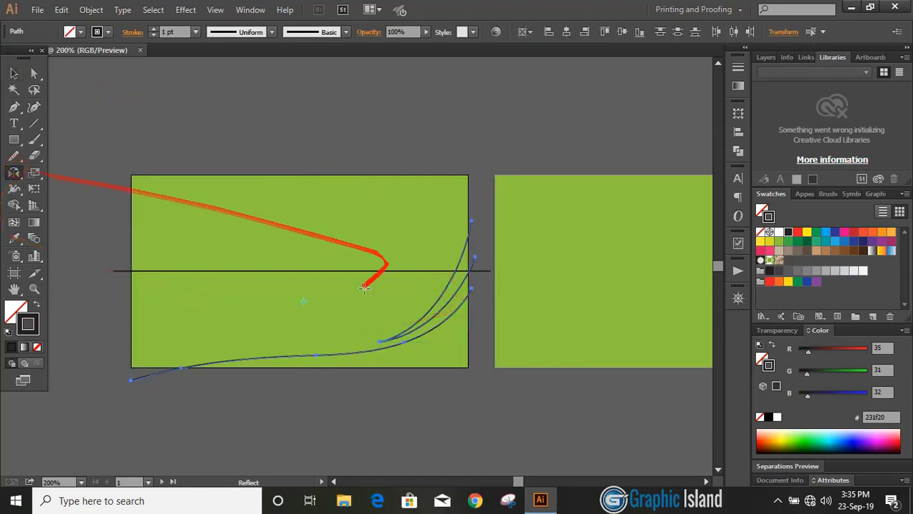
left_click(299, 272, "alt")
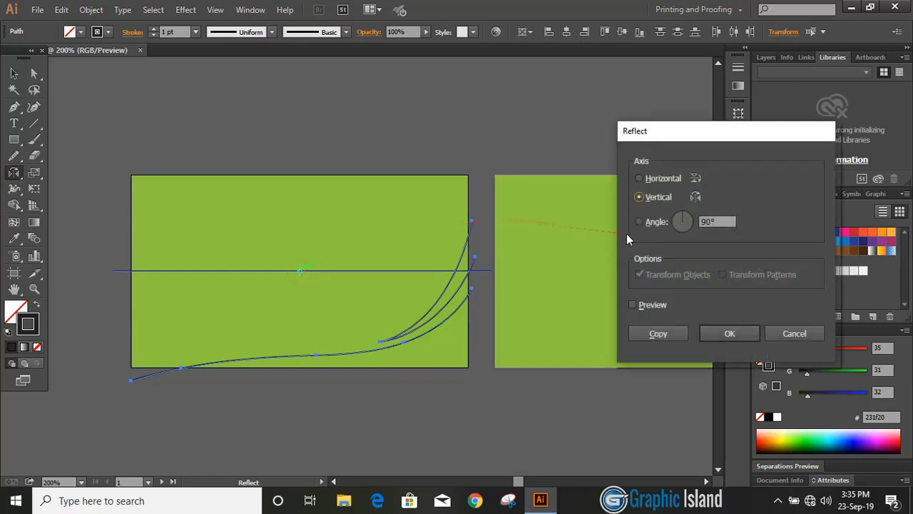
left_click(654, 333)
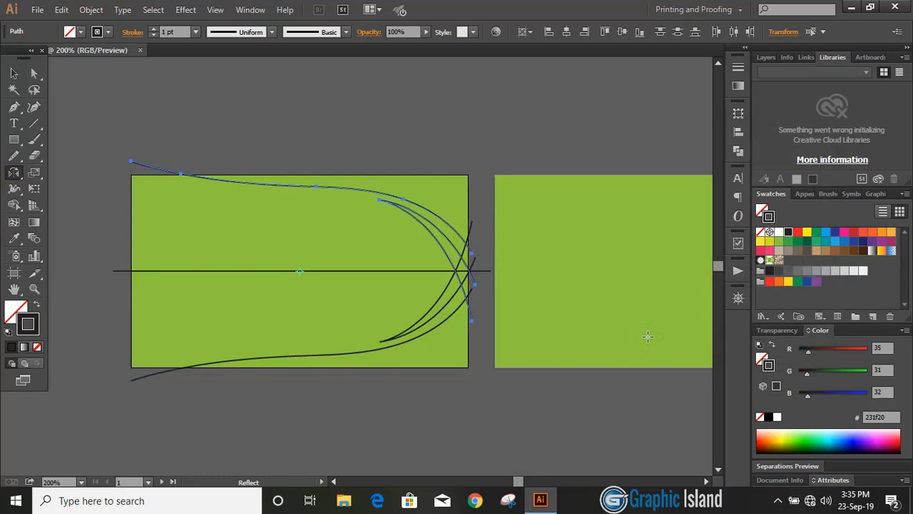
left_click(12, 73)
Draw a vertical straight line down through the card's centre.
left_click(189, 85)
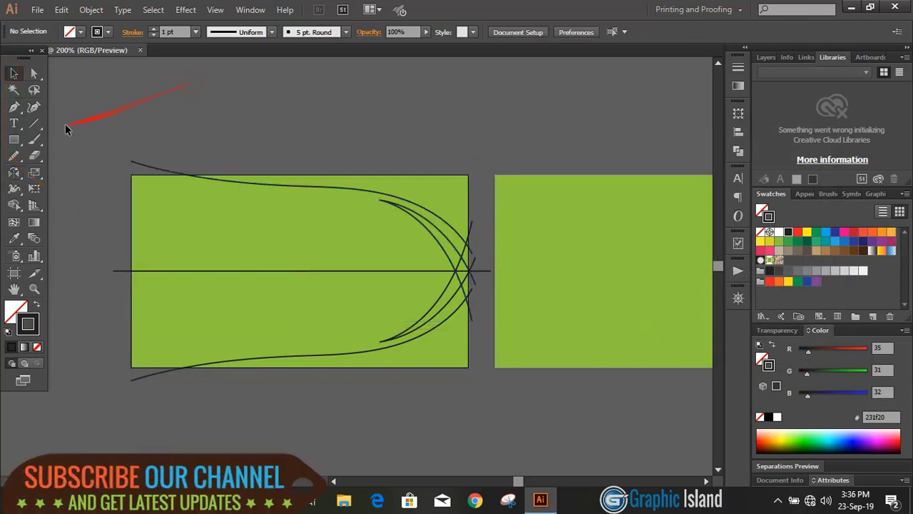
left_click(14, 107)
left_click(298, 142)
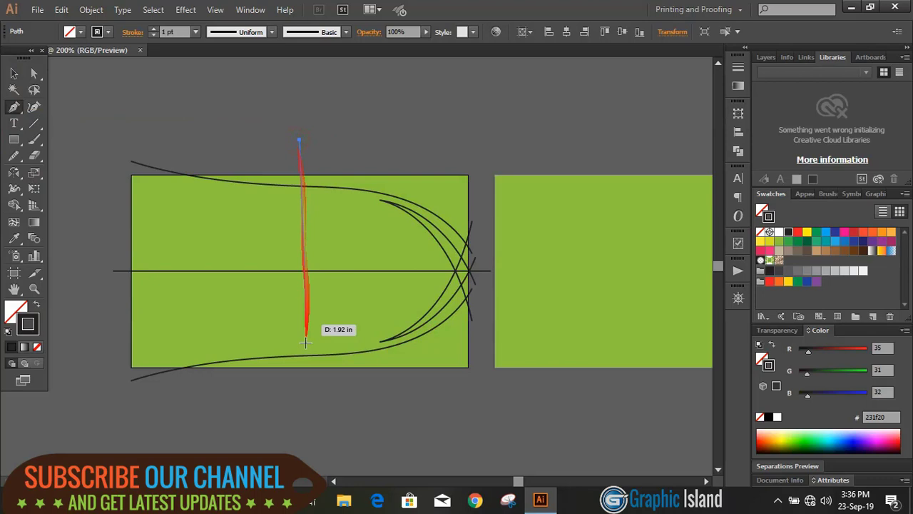
left_click(299, 410)
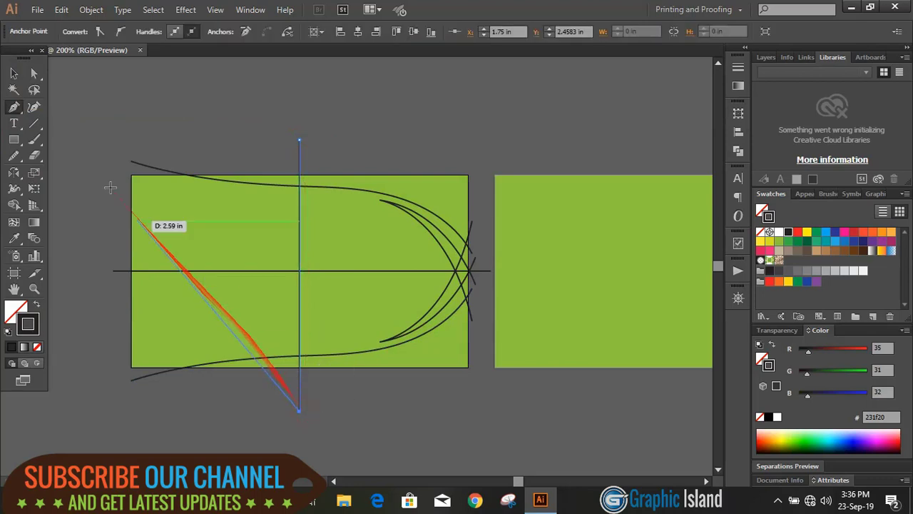
left_click(14, 73)
left_click(92, 94)
Reflect the top curves vertically across that line onto the card's left side.
left_click(420, 222)
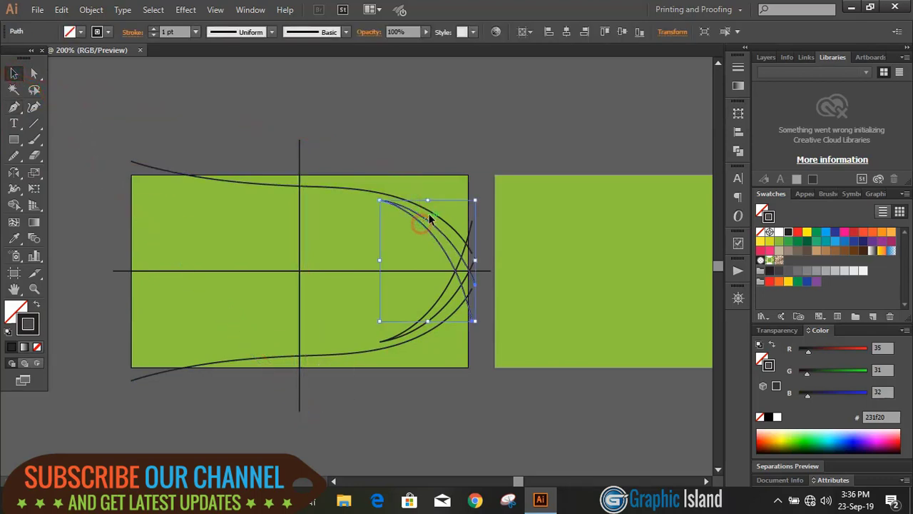
left_click(410, 201, "shift")
left_click(14, 172)
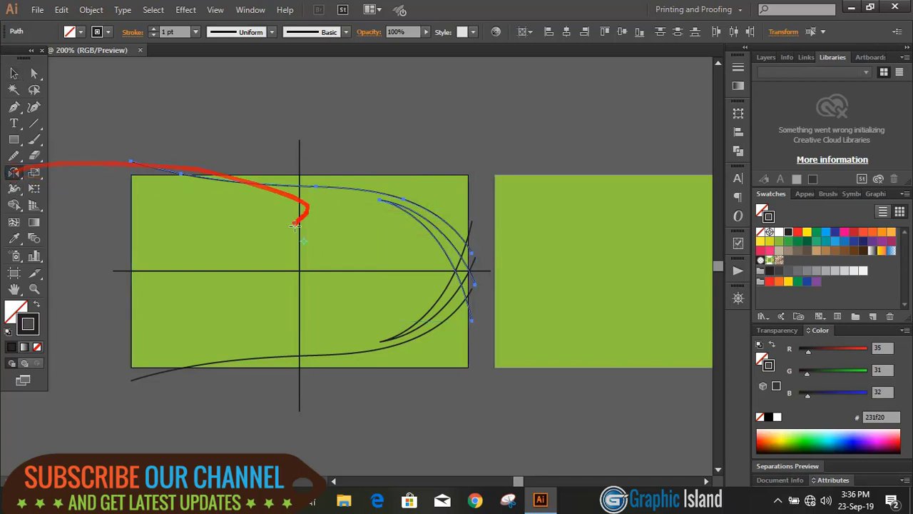
left_click(301, 252)
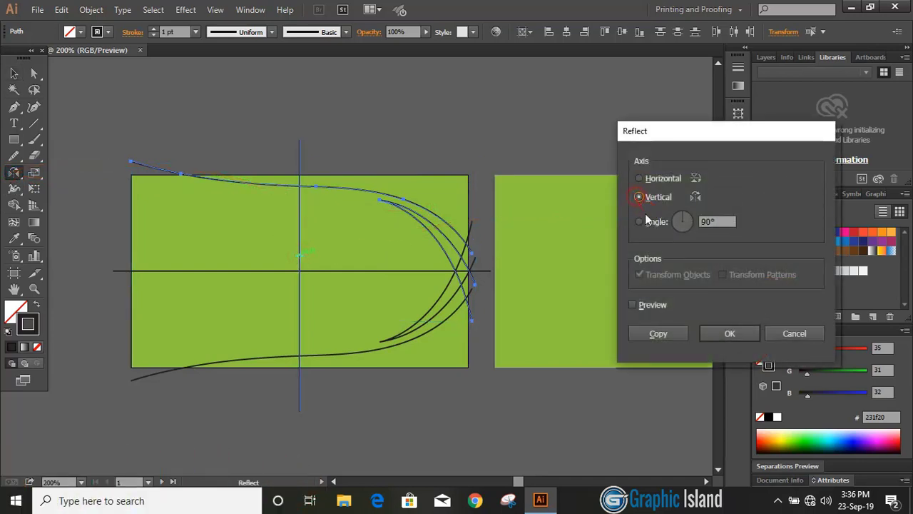
left_click(720, 334)
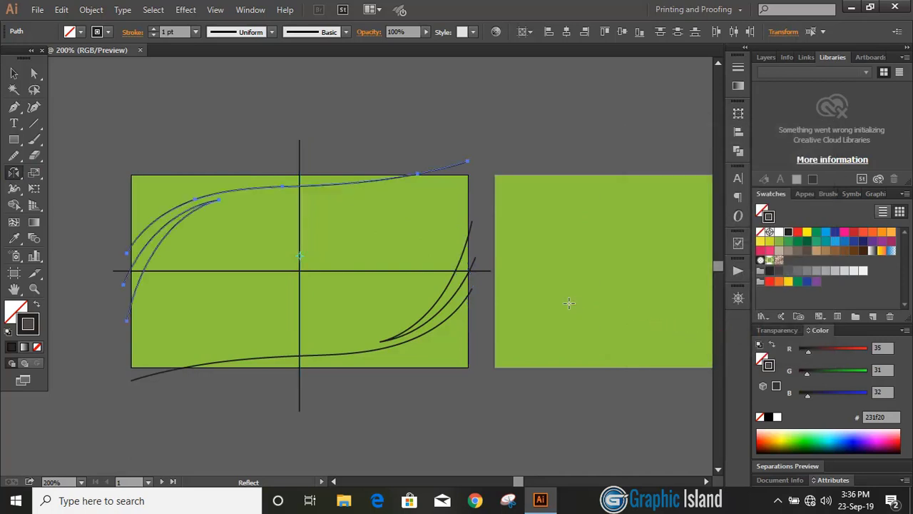
left_click(13, 74)
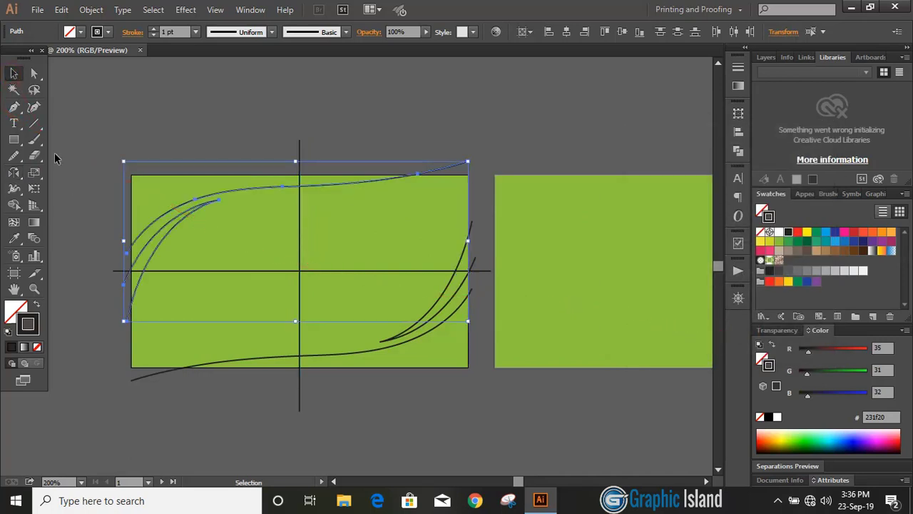
left_click(67, 184)
Delete the vertical and horizontal guide lines.
left_click(298, 221)
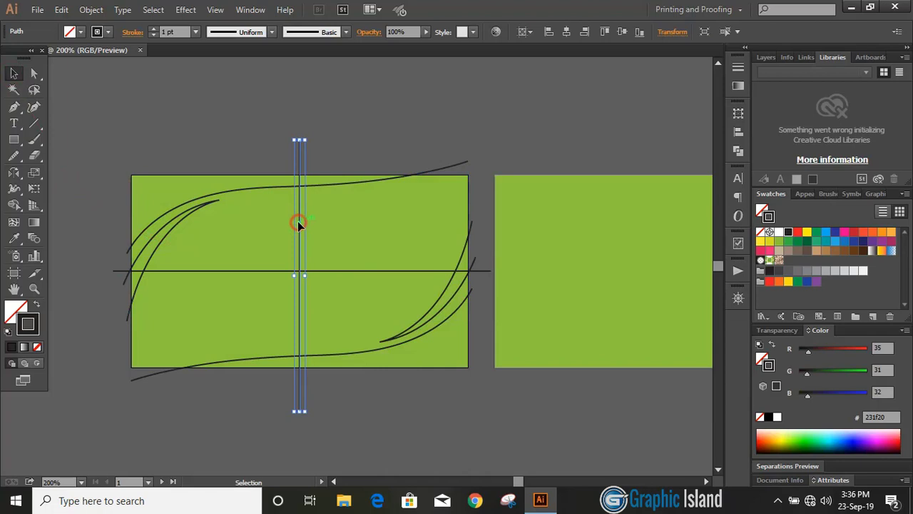
key("Delete")
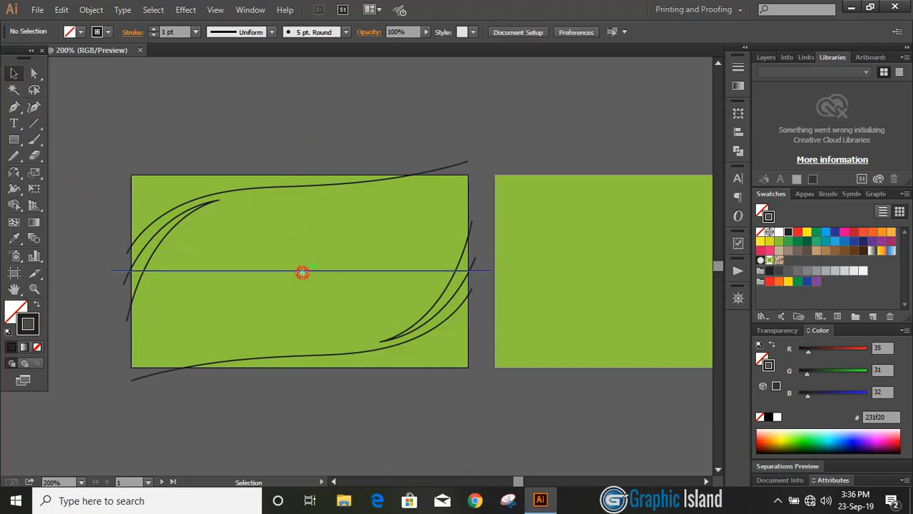
left_click(302, 271)
key("Delete")
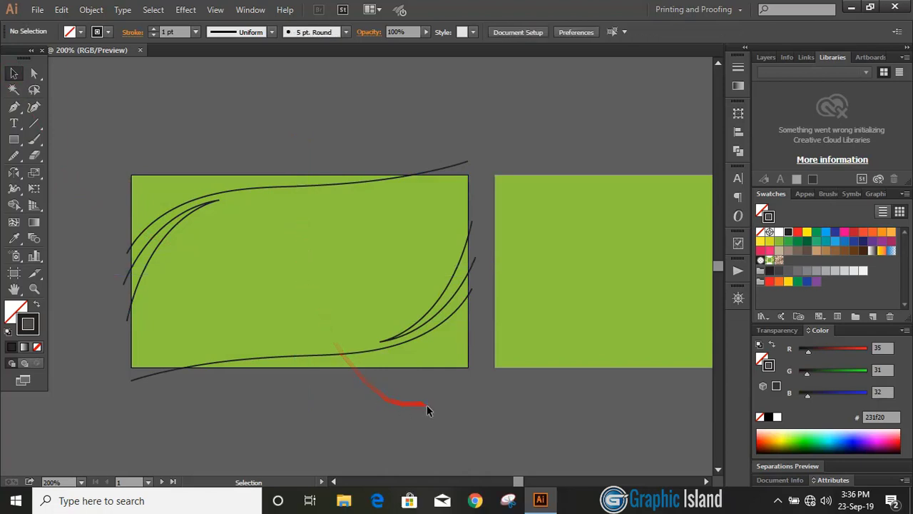
Pen-draw a wave from left of the second card, dipping low and rising past its right edge.
left_click_drag(706, 481, 706, 482)
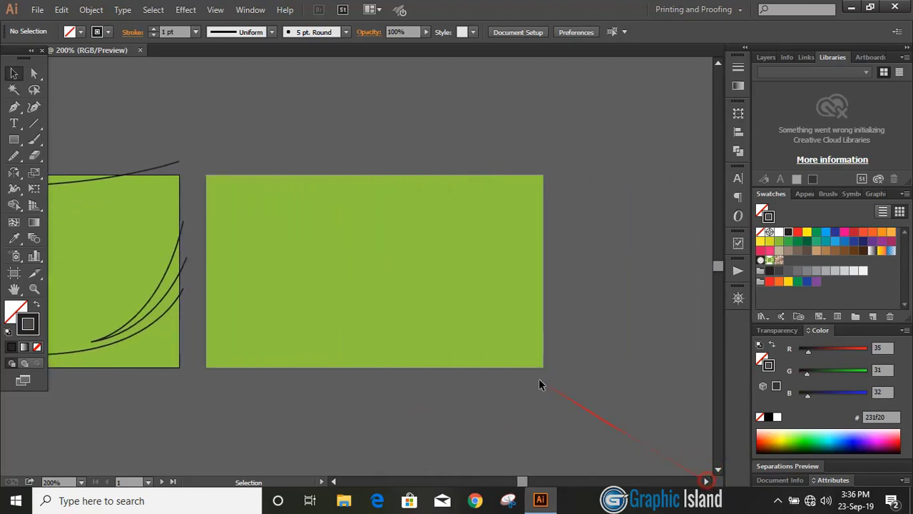
left_click(20, 108)
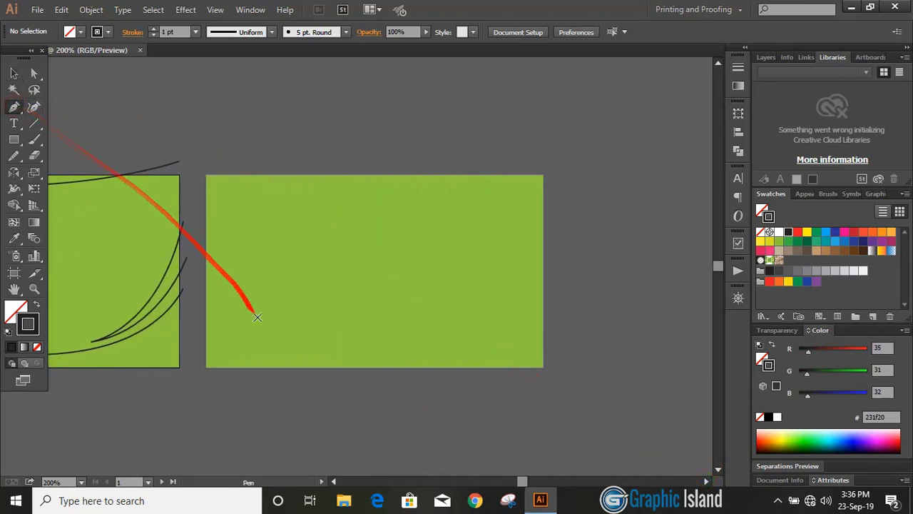
left_click(186, 309)
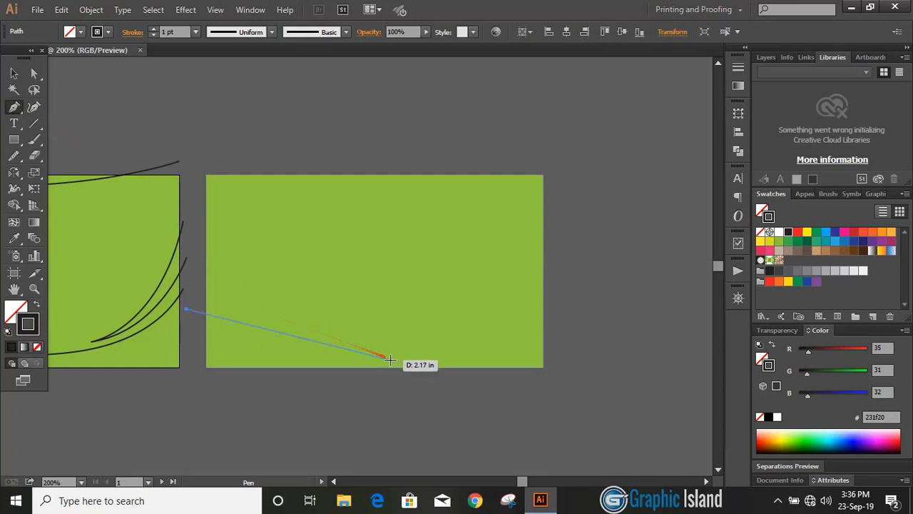
left_click(360, 343)
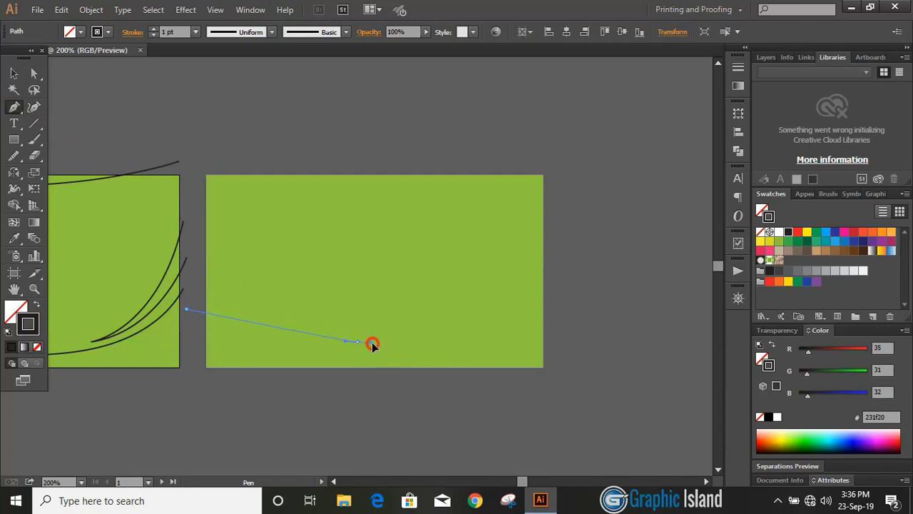
left_click_drag(372, 343, 437, 373)
left_click_drag(456, 380, 457, 380)
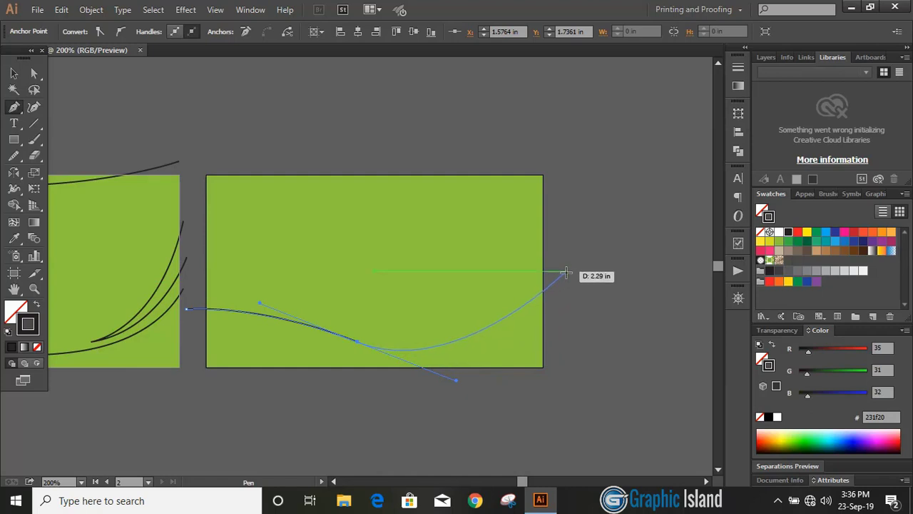
left_click_drag(557, 299, 576, 243)
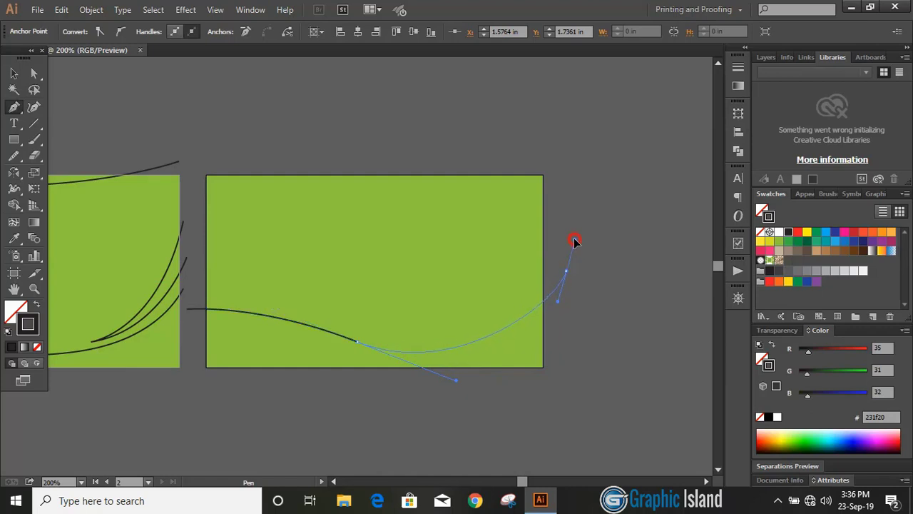
left_click_drag(574, 240, 574, 240)
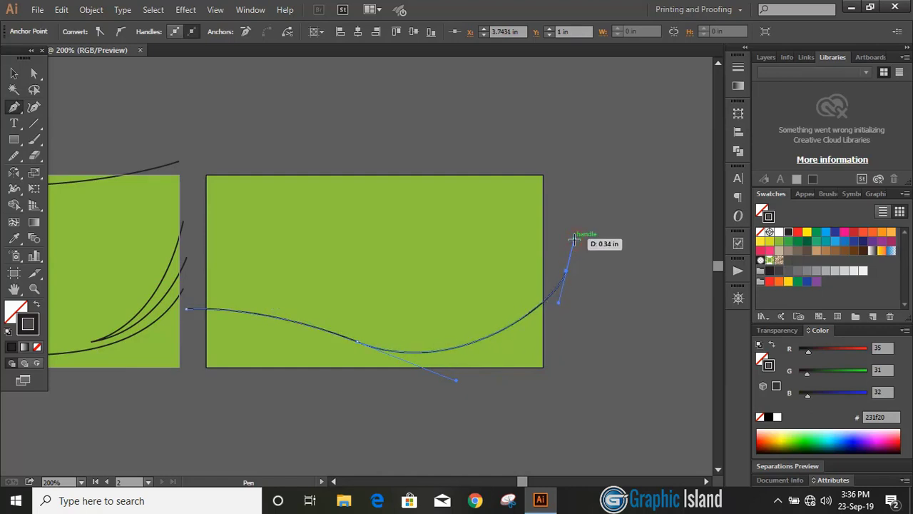
left_click(12, 74)
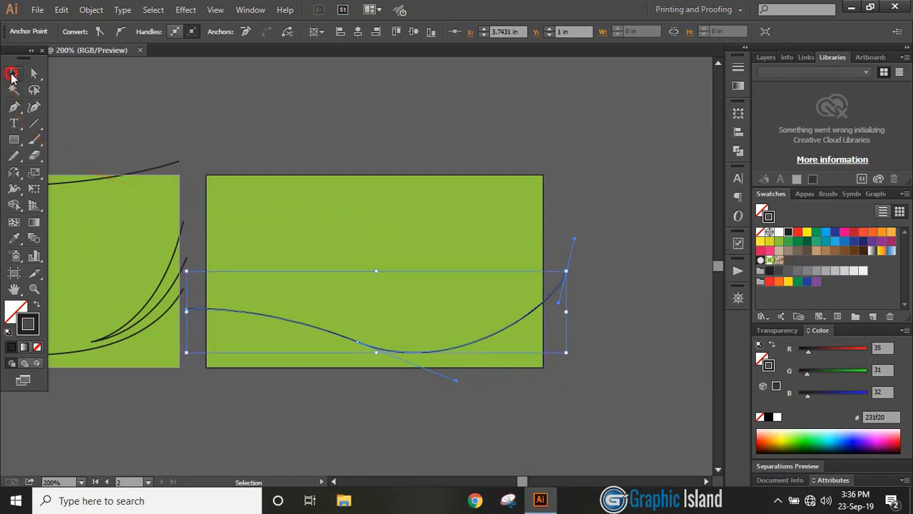
left_click(349, 127)
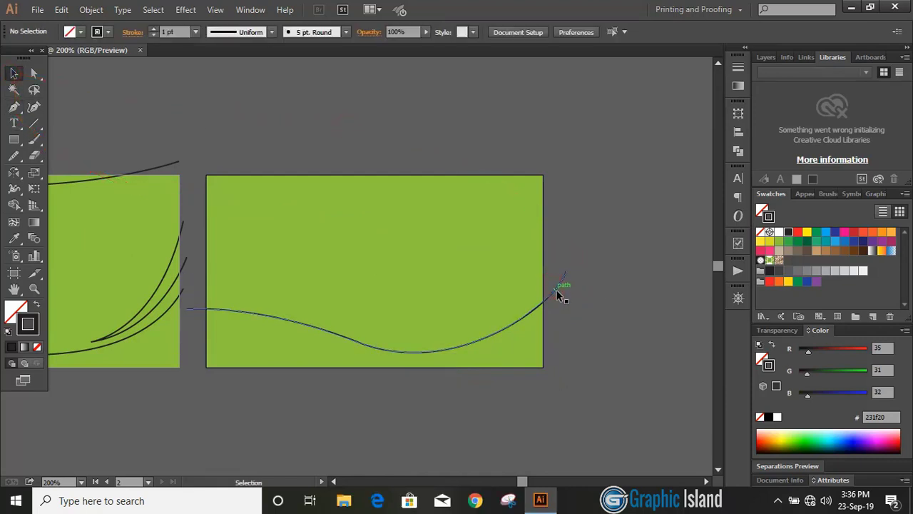
Smooth the second card's wave with the Smooth Tool at closer zoom, passing along it several times.
left_click(555, 288)
left_click(14, 155)
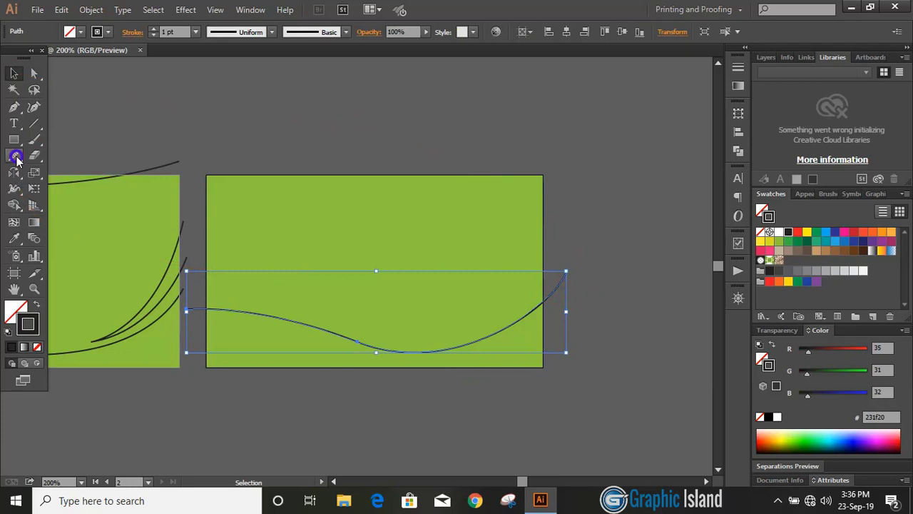
left_click_drag(71, 182, 529, 328)
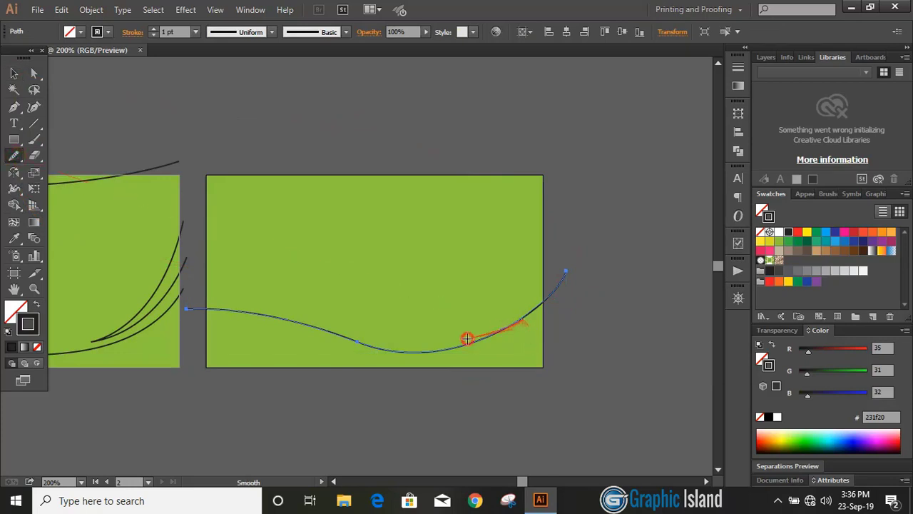
mouse_move(466, 339)
left_mouse_down()
mouse_move(141, 330)
mouse_move(362, 383)
mouse_move(482, 390)
mouse_move(600, 357)
mouse_move(671, 278)
left_mouse_up()
key("ctrl+equal")
mouse_move(624, 345)
left_mouse_down()
mouse_move(447, 405)
mouse_move(642, 306)
left_mouse_up()
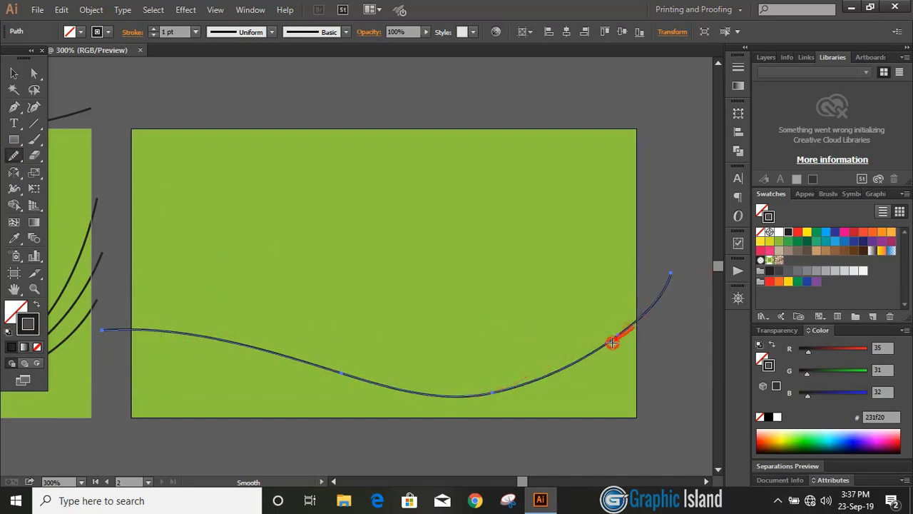
mouse_move(612, 343)
left_mouse_down()
mouse_move(306, 371)
mouse_move(474, 395)
mouse_move(542, 377)
mouse_move(620, 330)
mouse_move(706, 252)
left_mouse_up()
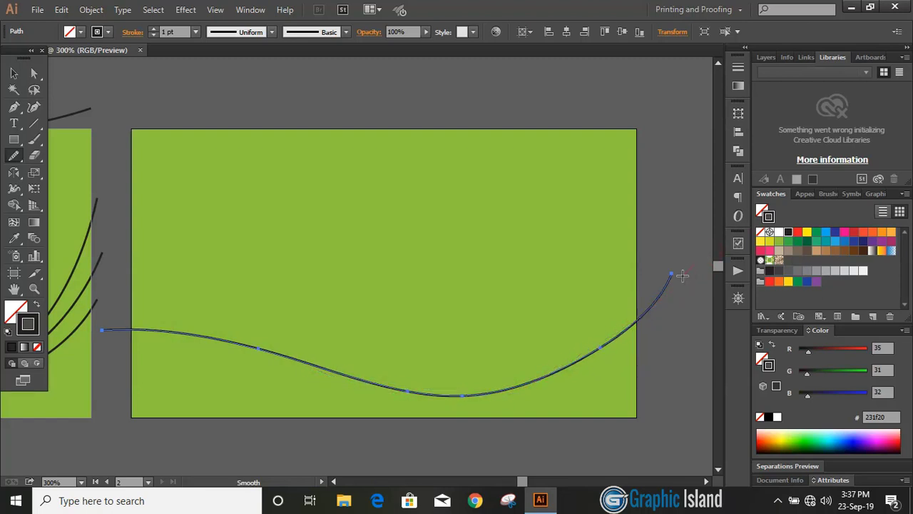
left_click_drag(584, 358, 503, 385)
mouse_move(496, 389)
left_mouse_down()
mouse_move(449, 412)
mouse_move(92, 245)
left_mouse_up()
left_click(14, 72)
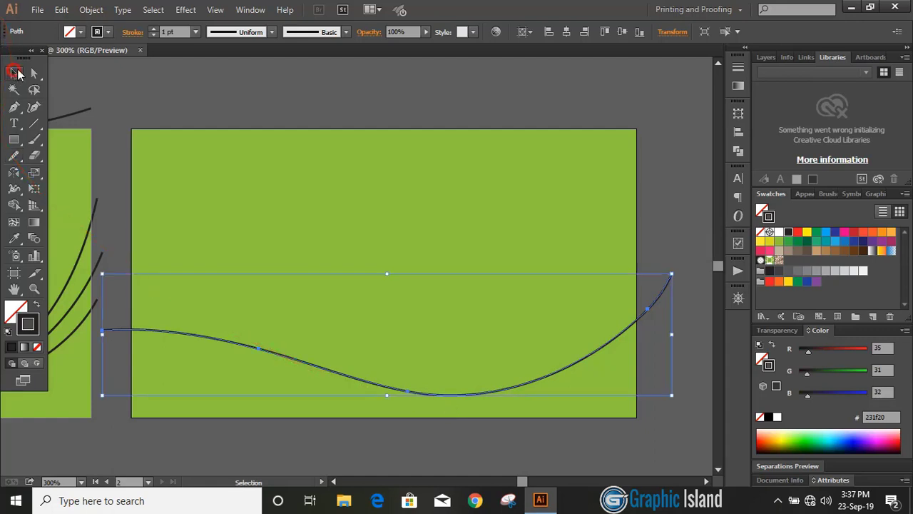
Draw a closed crescent swoosh with the Pen tool above the wave, sweeping past the right edge.
left_click(298, 100)
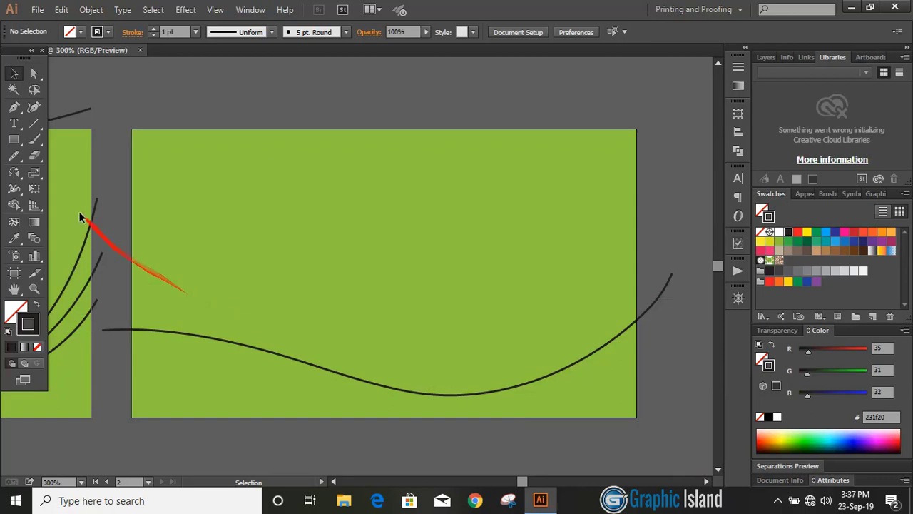
left_click(13, 107)
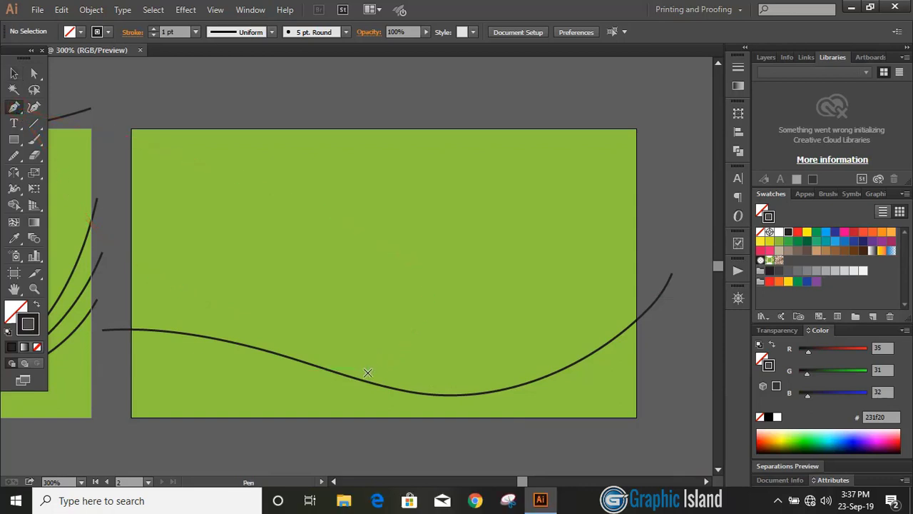
left_click_drag(368, 371, 560, 273)
left_click_drag(627, 156, 549, 236)
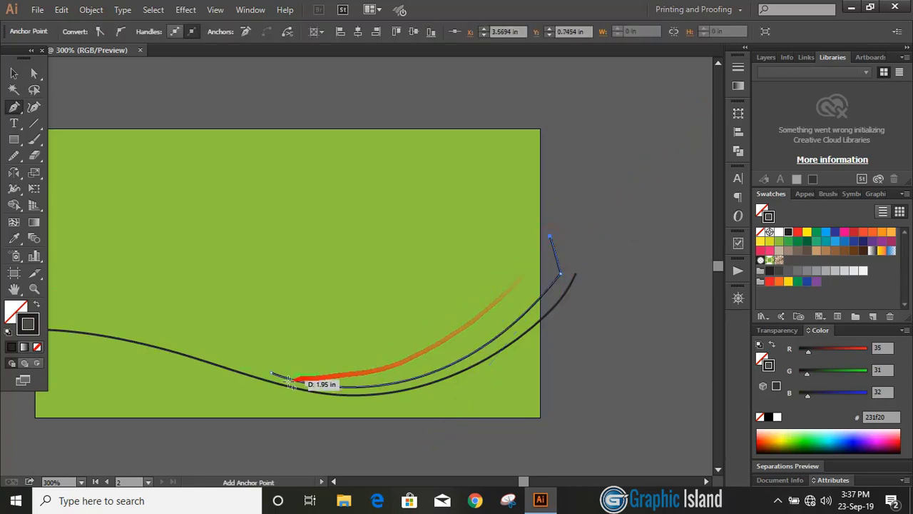
left_click_drag(271, 372, 70, 326)
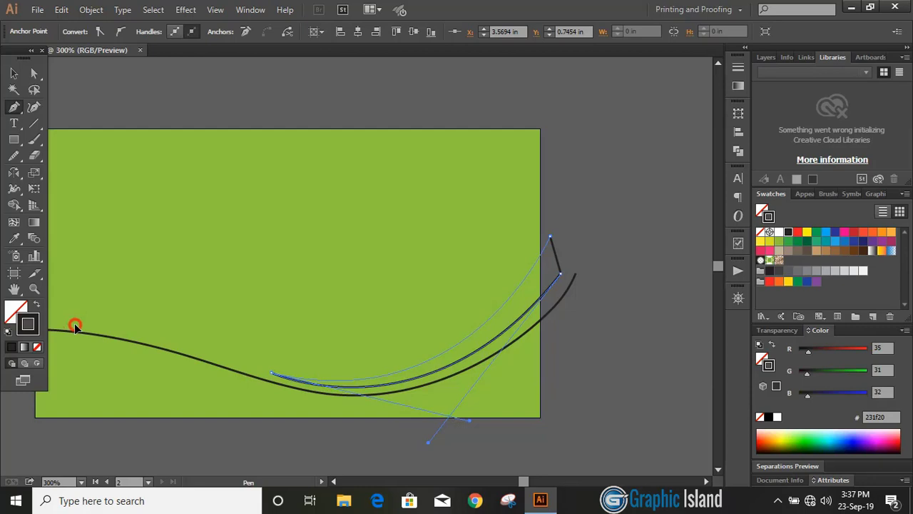
left_click_drag(79, 326, 79, 326)
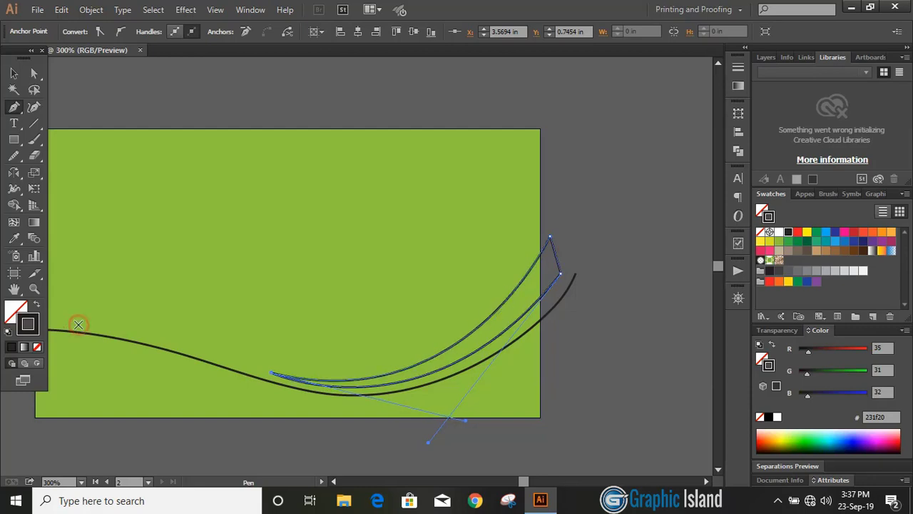
left_click(13, 73)
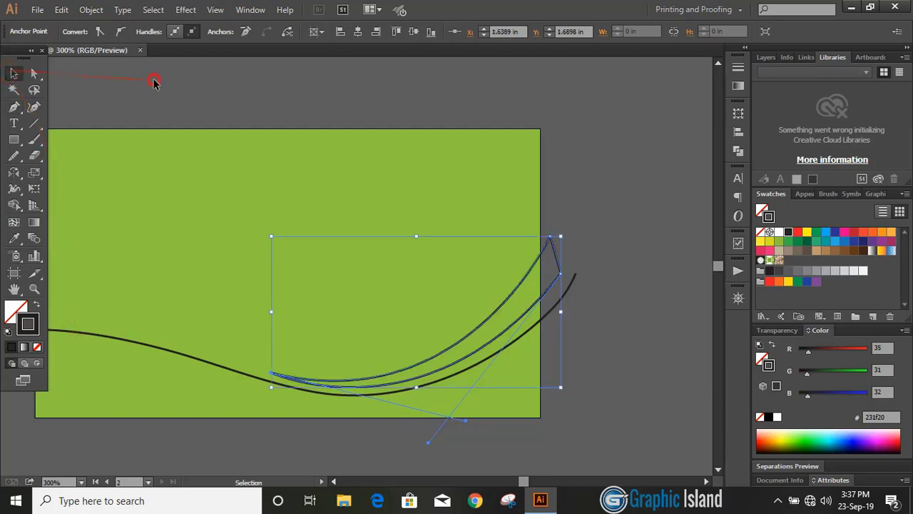
left_click(152, 81)
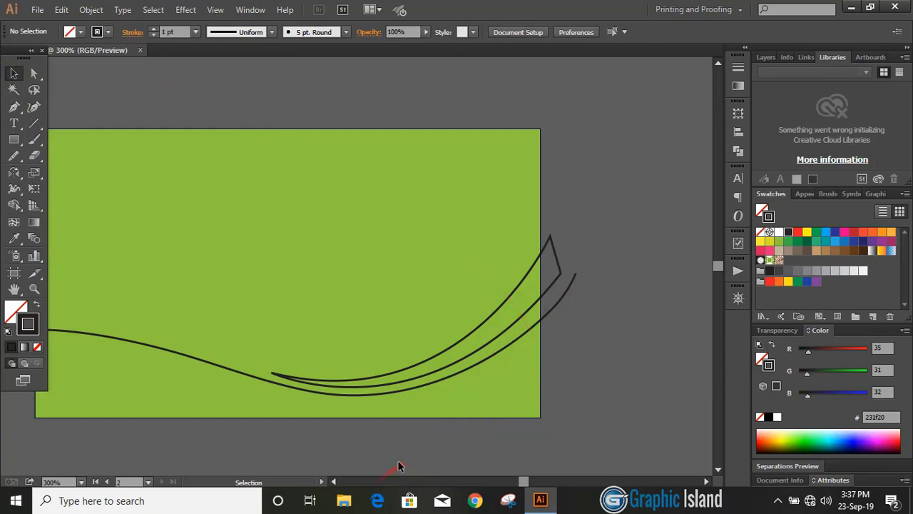
Run Object > Unlock All, then marquee-select the left card's rectangle and curves.
scroll(335, 485, "left", 3)
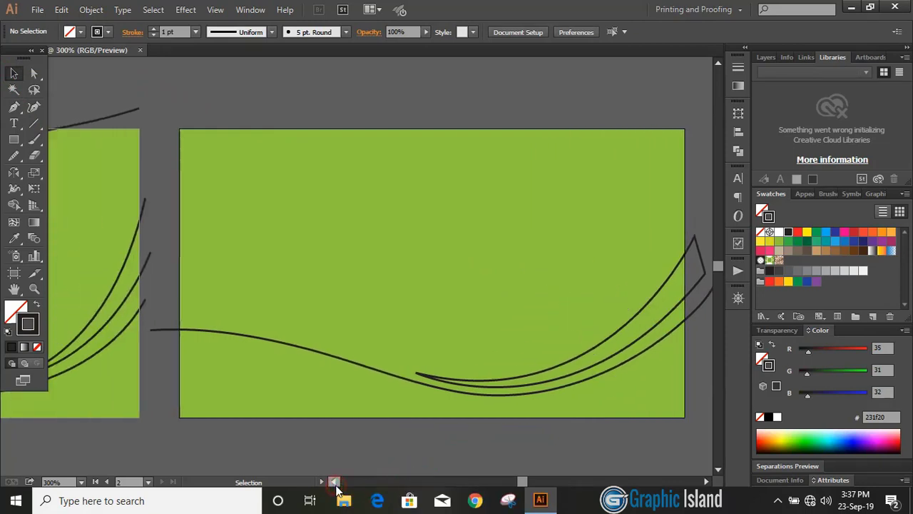
key("ctrl+minus")
scroll(339, 485, "left", 5)
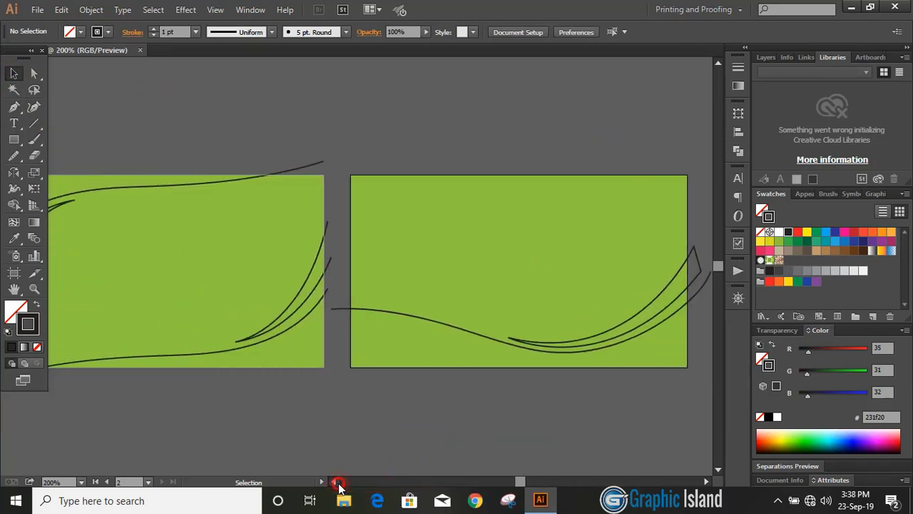
left_click(92, 9)
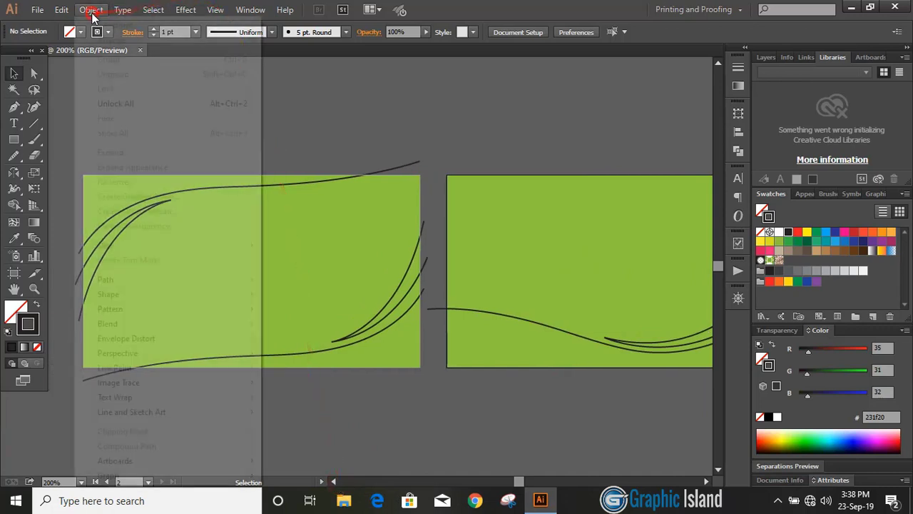
left_click(161, 105)
left_click(189, 123)
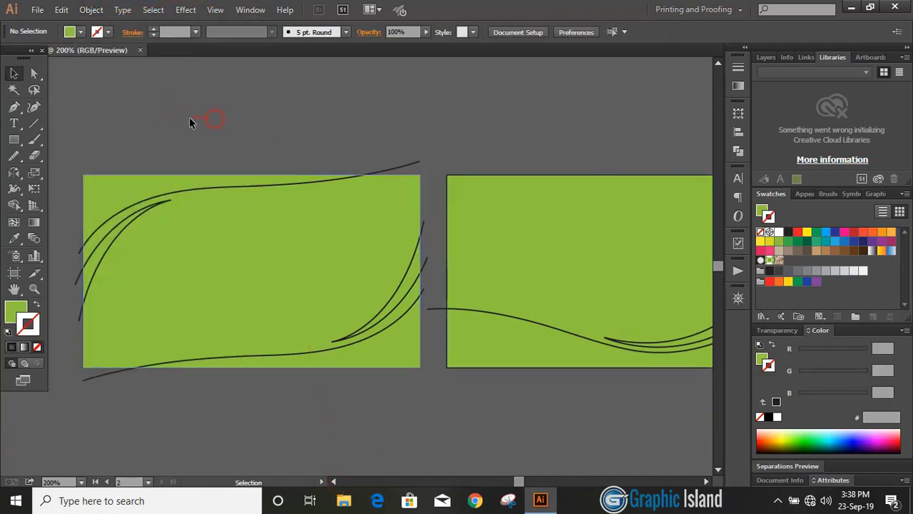
left_click_drag(71, 135, 432, 404)
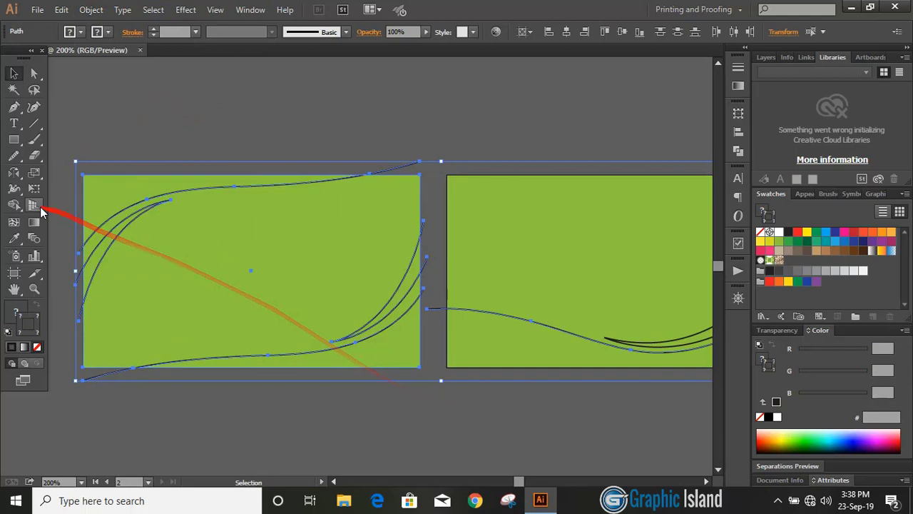
Shape-build orange #f7941e into the left card's top-left and bottom-right corners, merging the right sliver into green.
left_click(14, 205)
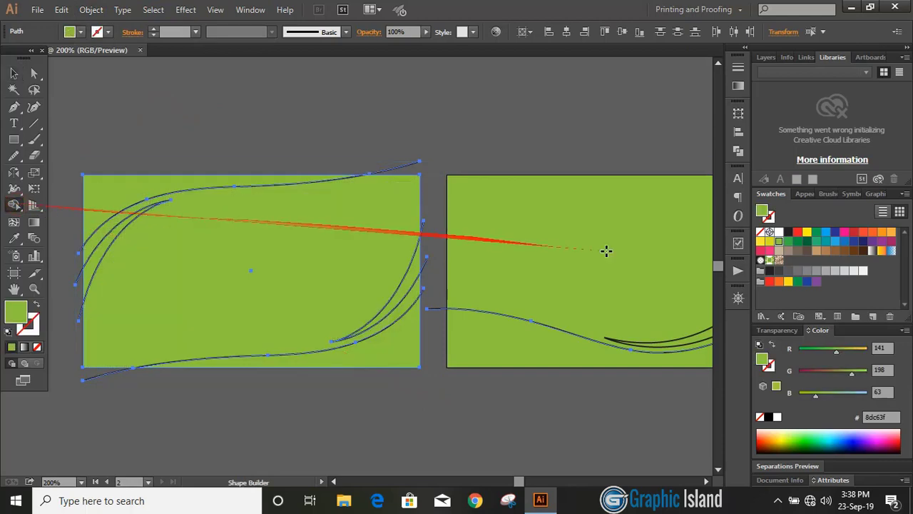
left_click(883, 233)
left_click_drag(363, 193, 110, 196)
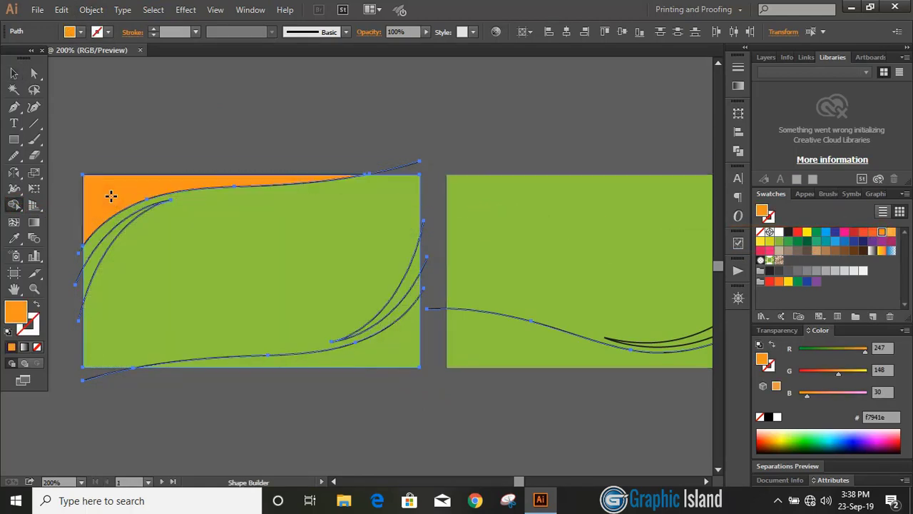
left_click_drag(105, 238, 104, 242)
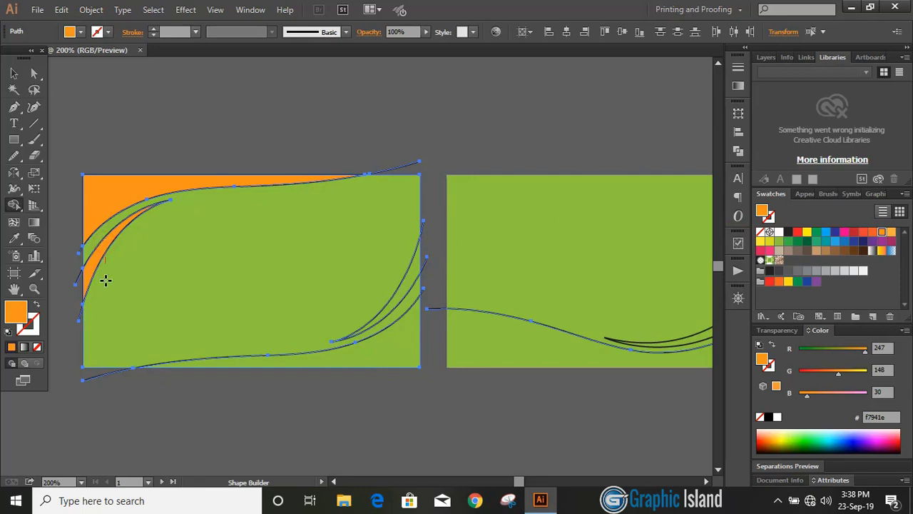
mouse_move(117, 335)
left_mouse_down()
mouse_move(376, 347)
mouse_move(387, 328)
left_mouse_up()
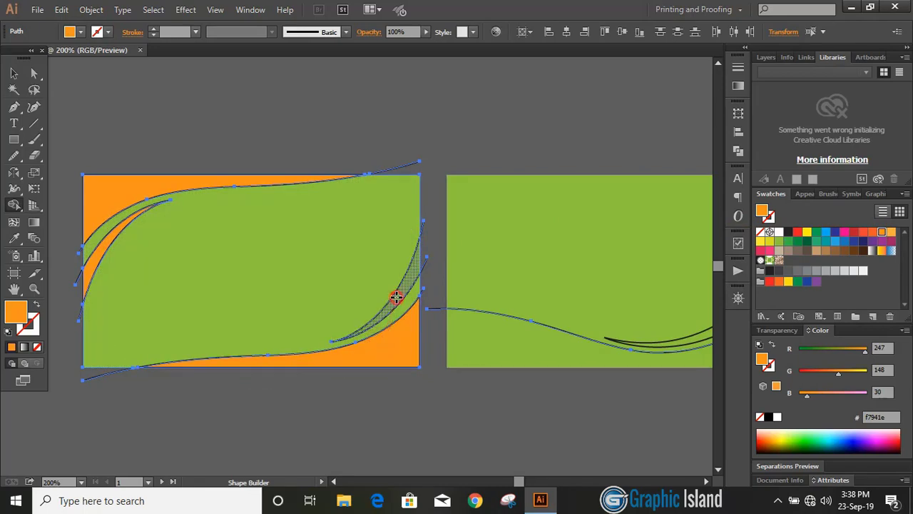
mouse_move(396, 297)
left_mouse_down()
mouse_move(224, 198)
mouse_move(107, 166)
left_mouse_up()
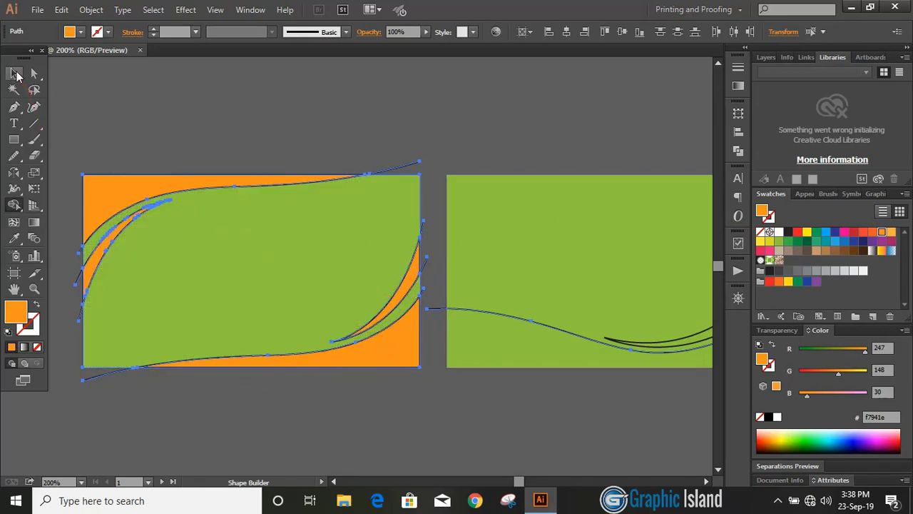
left_click(16, 74)
left_click(154, 89)
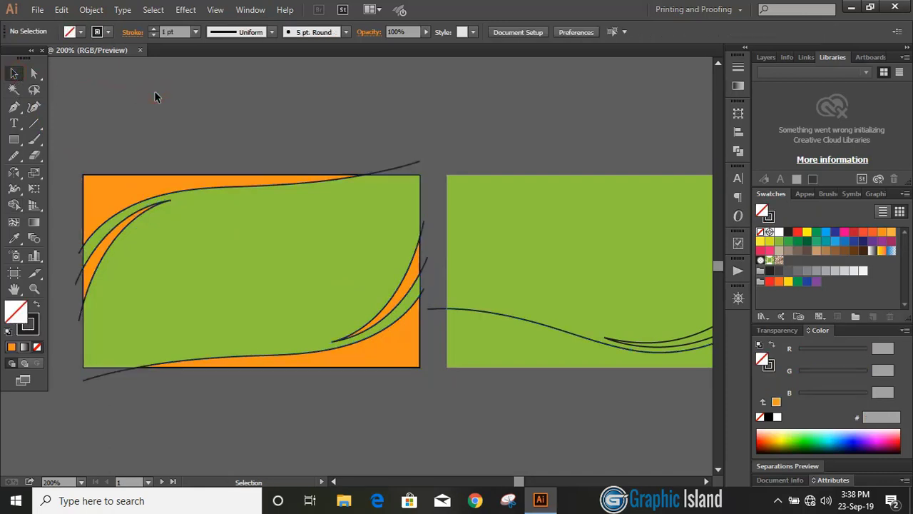
left_click(200, 250)
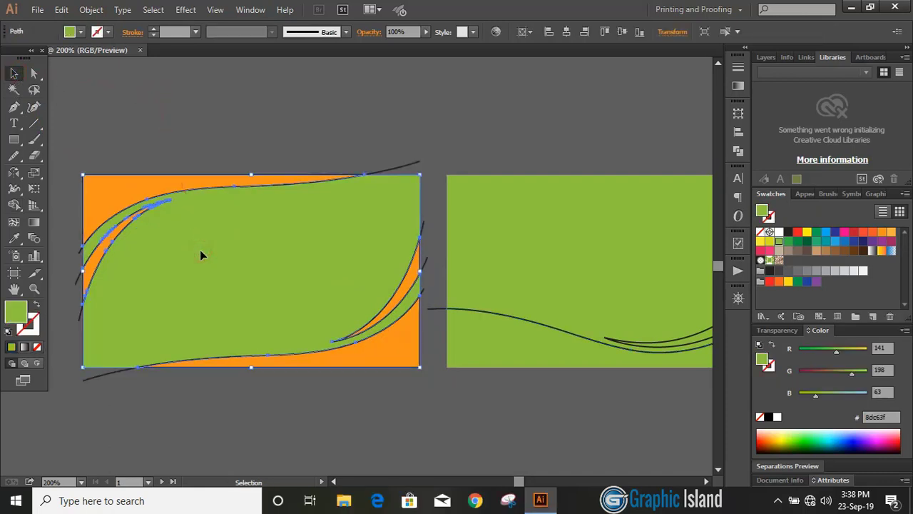
Delete the leftover curve pieces overhanging the left card's right and left edges, undoing an accidental move.
left_click(250, 157)
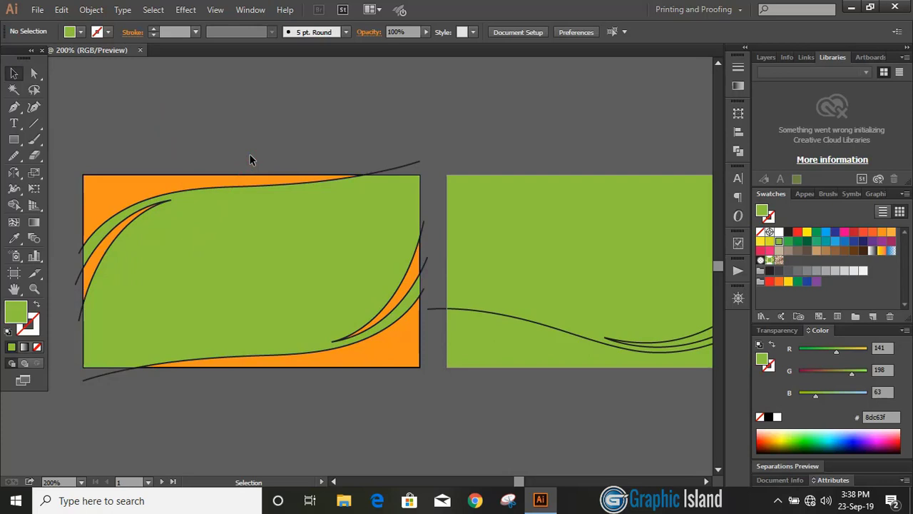
left_click(422, 204)
left_click_drag(422, 204, 433, 246)
key("ctrl+z")
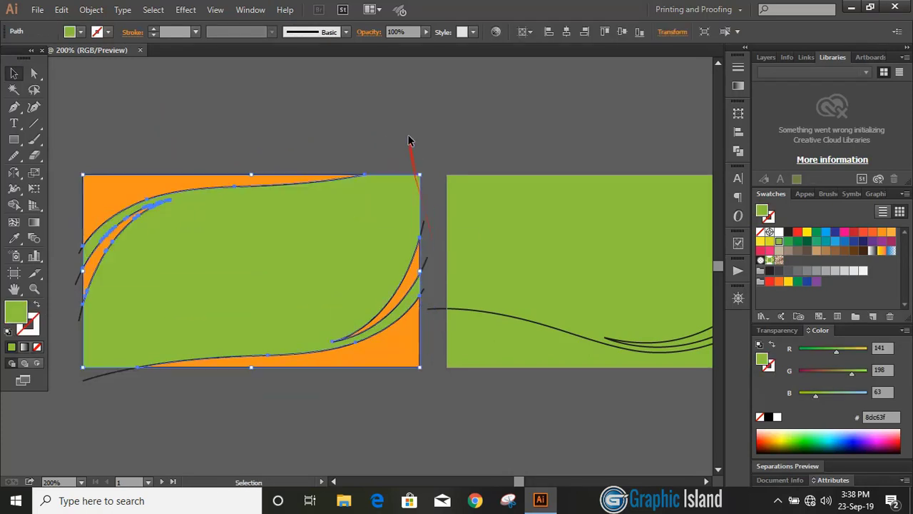
left_click(408, 137)
left_click(425, 227)
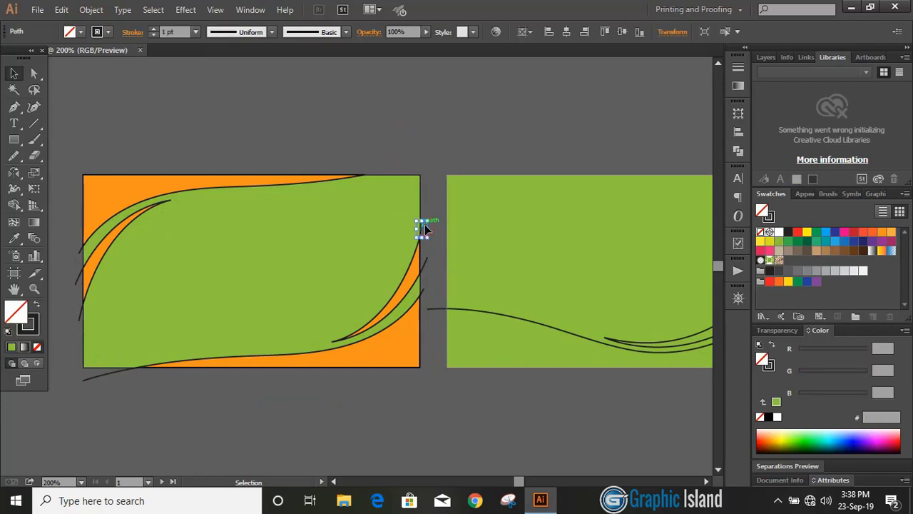
left_click(429, 255)
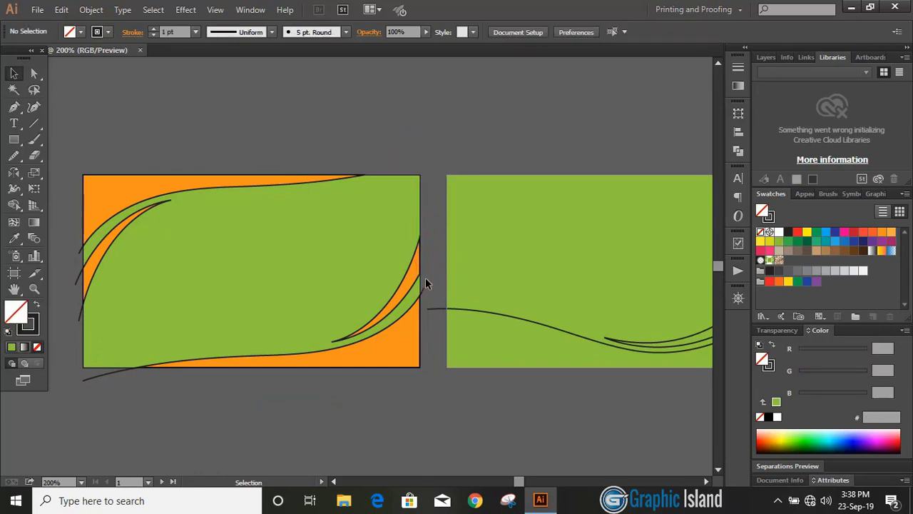
left_click(79, 253)
left_click(77, 279)
left_click_drag(75, 312, 89, 386)
Shape-build red-orange #f15a29 into the right card's lower wave and the sliver between its curves.
left_click(707, 482)
left_click_drag(266, 134, 593, 418)
left_click(14, 205)
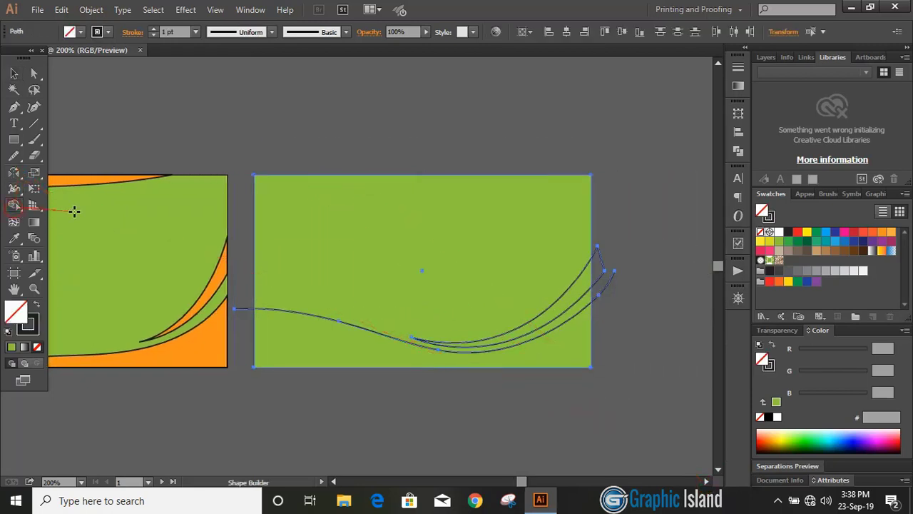
left_click(872, 232)
left_click(579, 343)
left_click(573, 298)
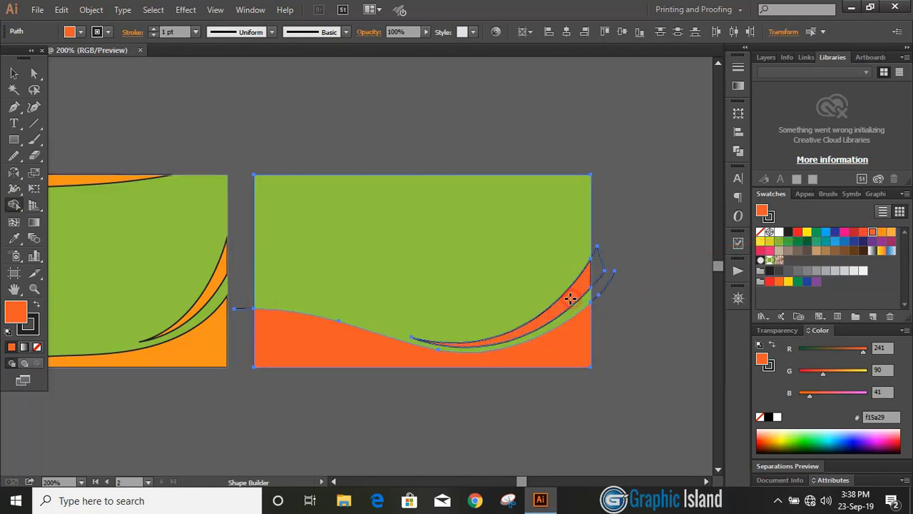
left_click(16, 75)
left_click(99, 92)
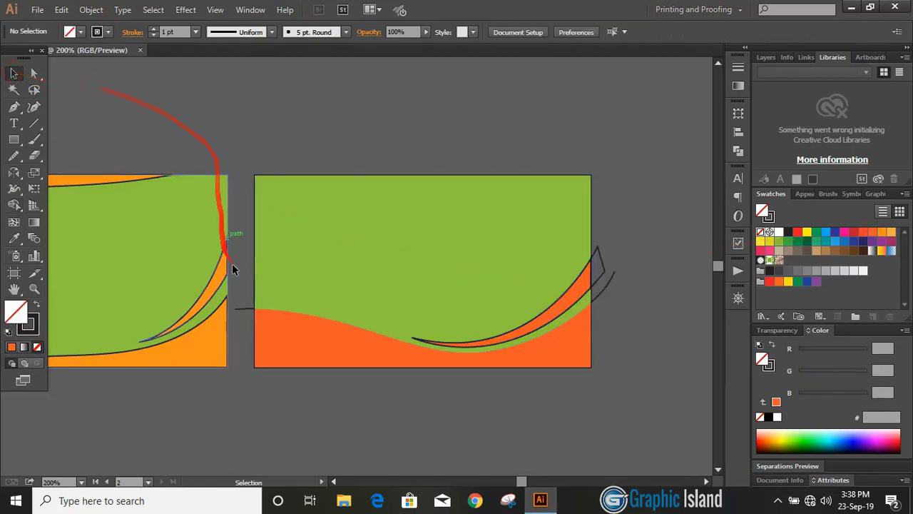
Delete the stray line at the right card's left edge and the piece beyond its right edge.
left_click(246, 314)
key("Delete")
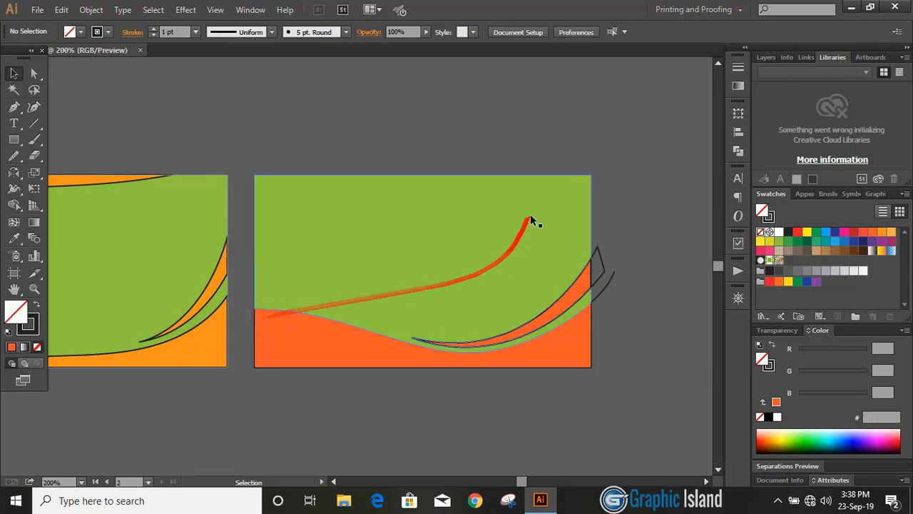
left_click_drag(622, 308, 622, 308)
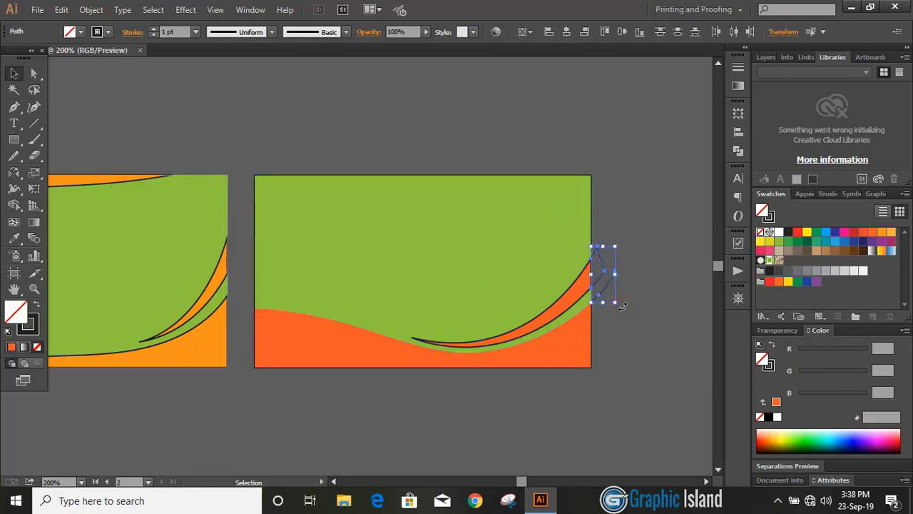
key("Delete")
key("ctrl+minus")
Set the stroke to None on the left card's curved shapes.
left_click_drag(112, 259, 276, 331)
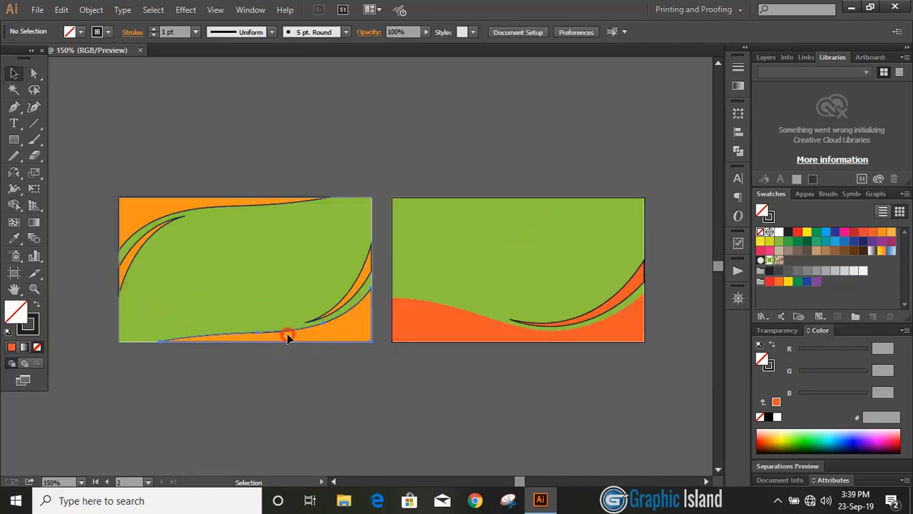
left_click(334, 308)
left_click(342, 302, "shift")
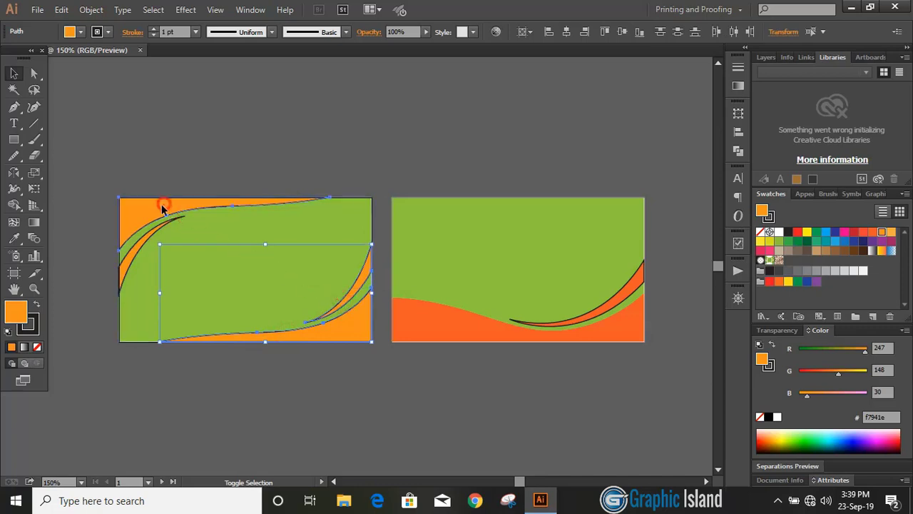
left_click(165, 211, "shift")
left_click(38, 329)
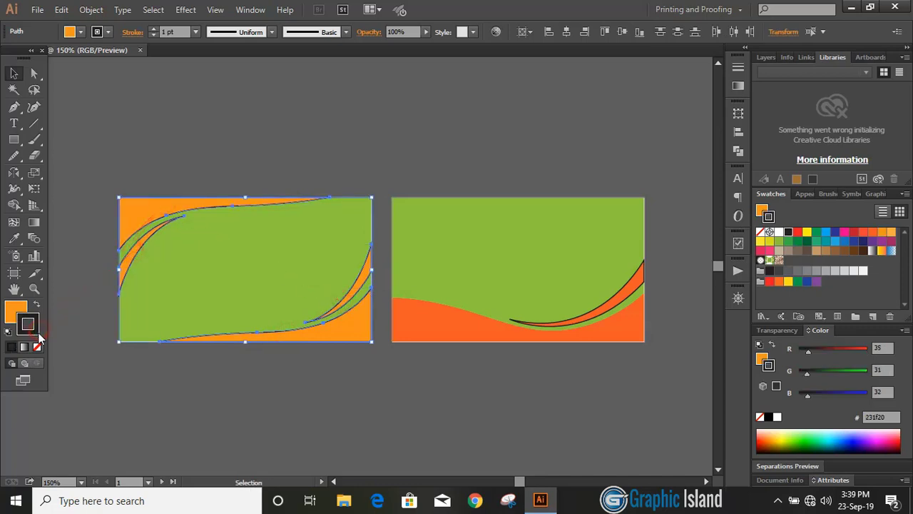
left_click(37, 347)
left_click(16, 311)
left_click(92, 346)
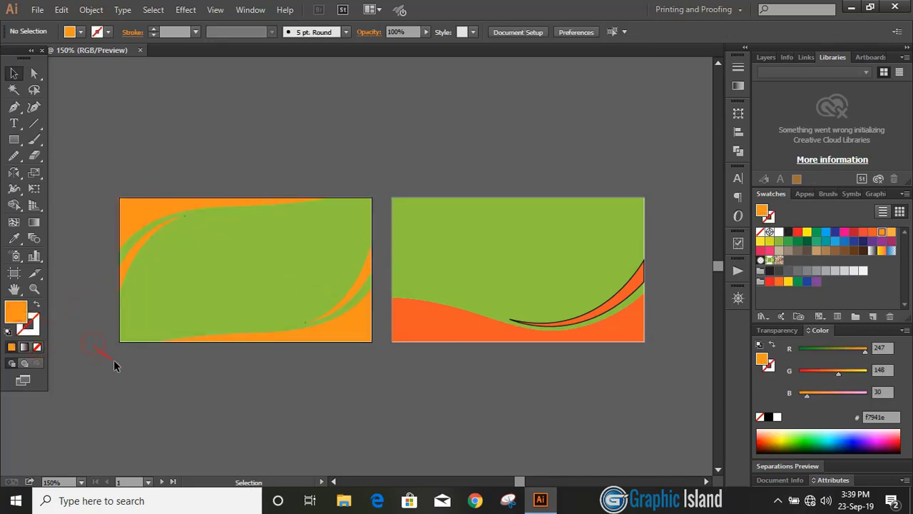
Remove the black stroke from the right card's curve.
left_click(608, 304)
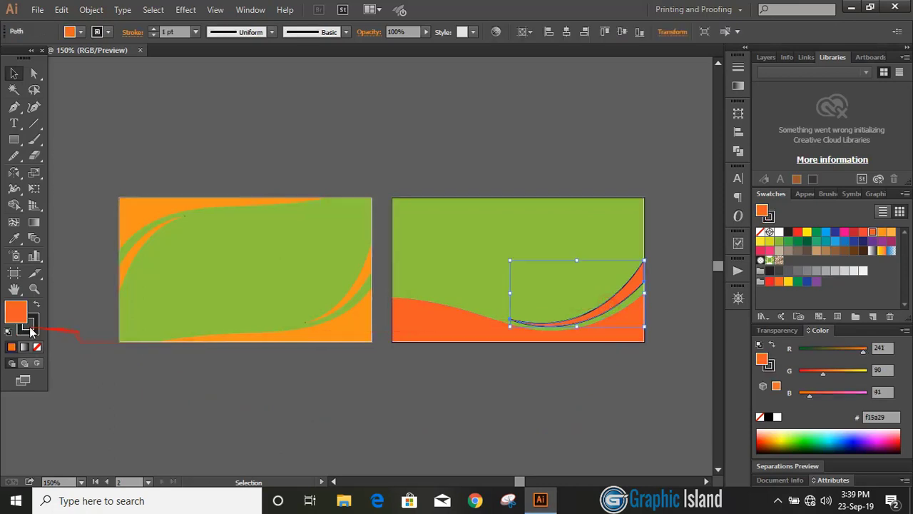
left_click(33, 329)
left_click(38, 347)
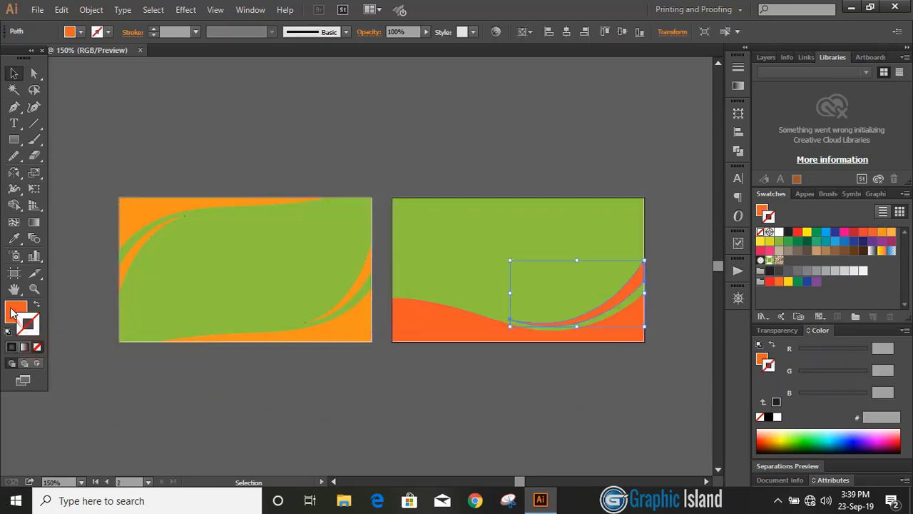
left_click(304, 397)
key("ctrl+=")
Apply a linear gradient to the top-left corner shape, setting both stops to orange swatches.
left_click(204, 191)
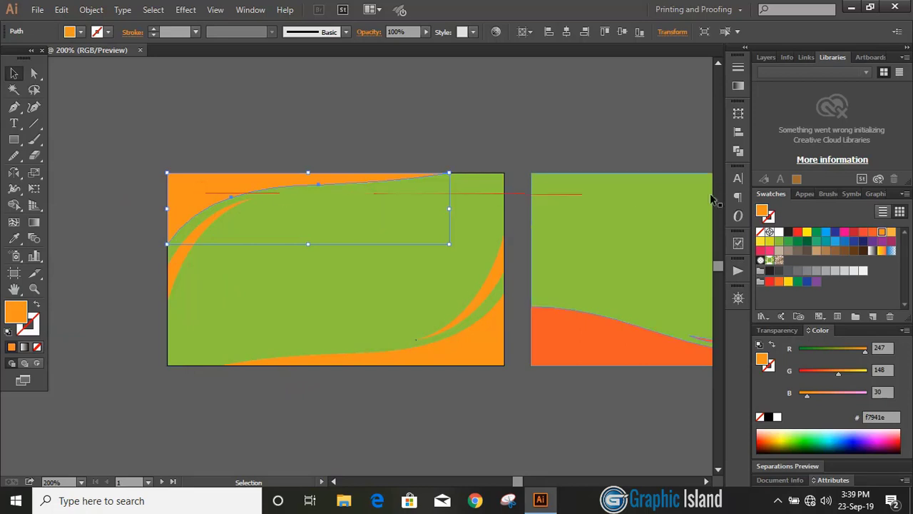
left_click(738, 87)
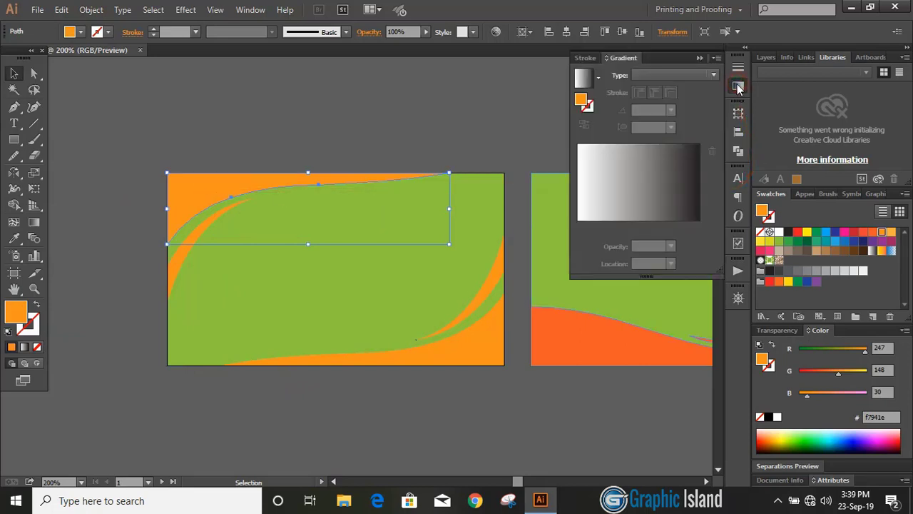
left_click(634, 168)
double_click(578, 227)
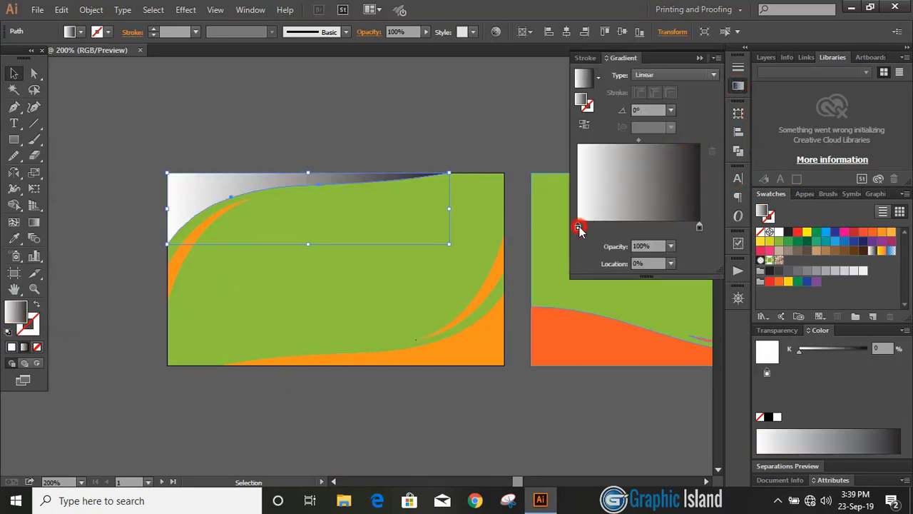
left_click(638, 269)
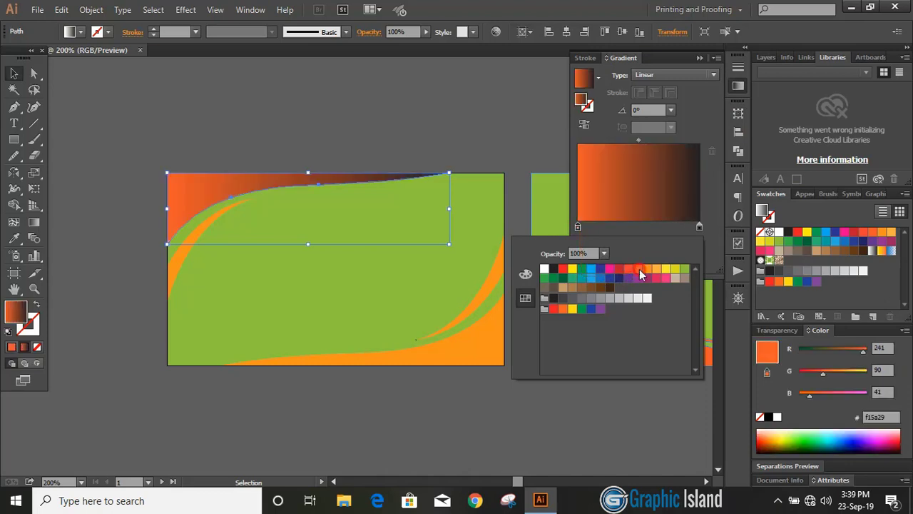
double_click(700, 226)
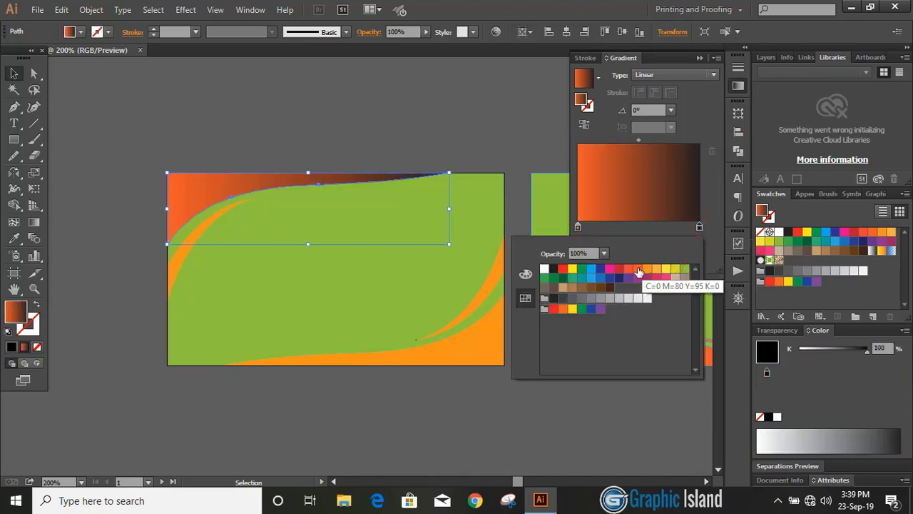
left_click(643, 268)
left_click(324, 280)
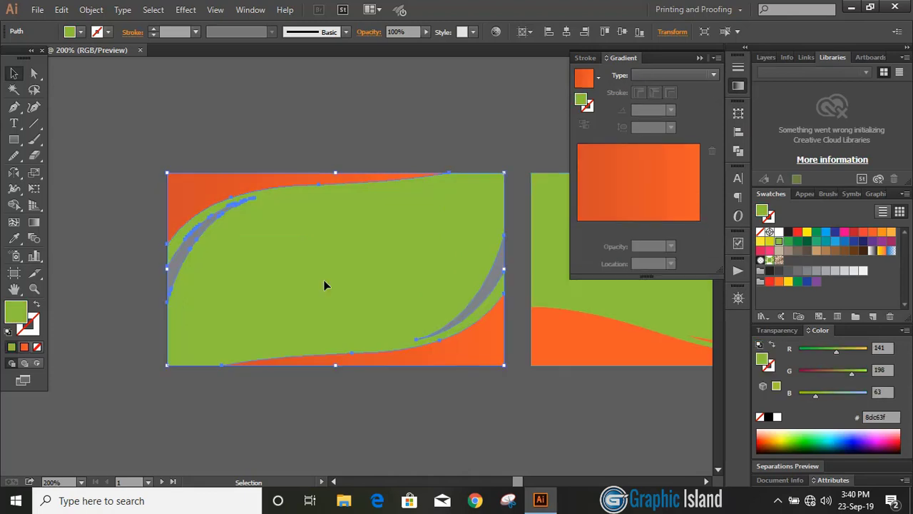
Give the green shape a purple-to-pink linear gradient, tuning the right stop to deep purple #3f1c70.
left_click(652, 198)
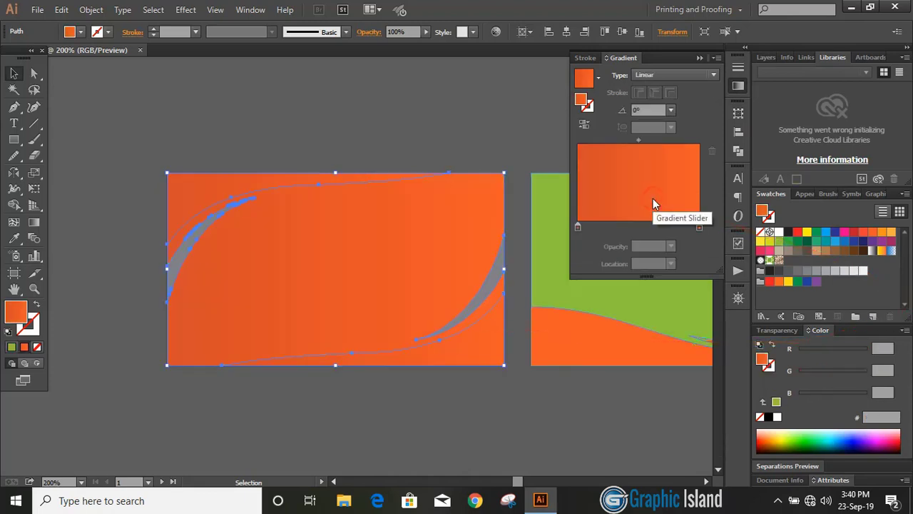
double_click(578, 227)
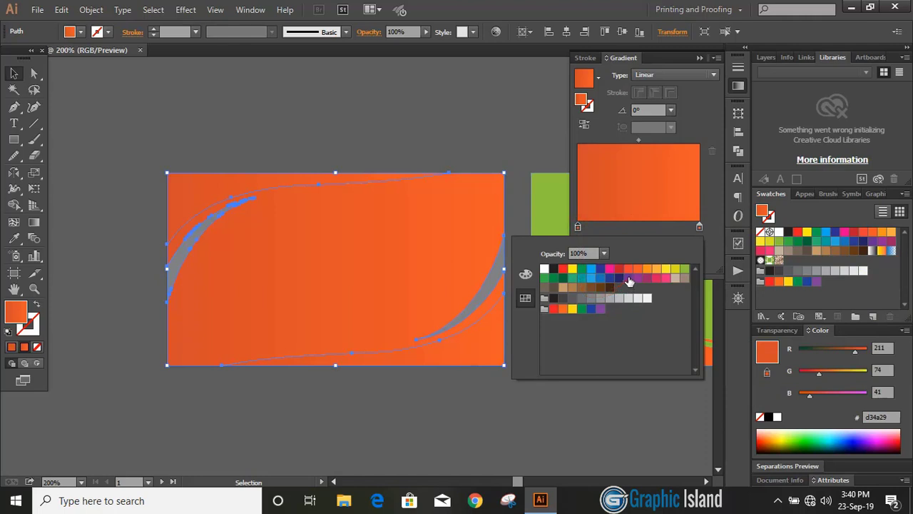
left_click(629, 280)
double_click(700, 228)
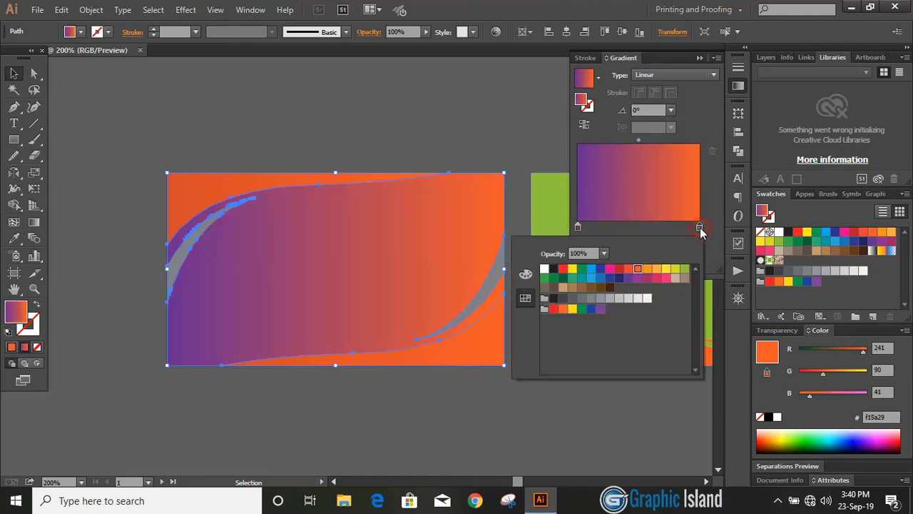
left_click(656, 278)
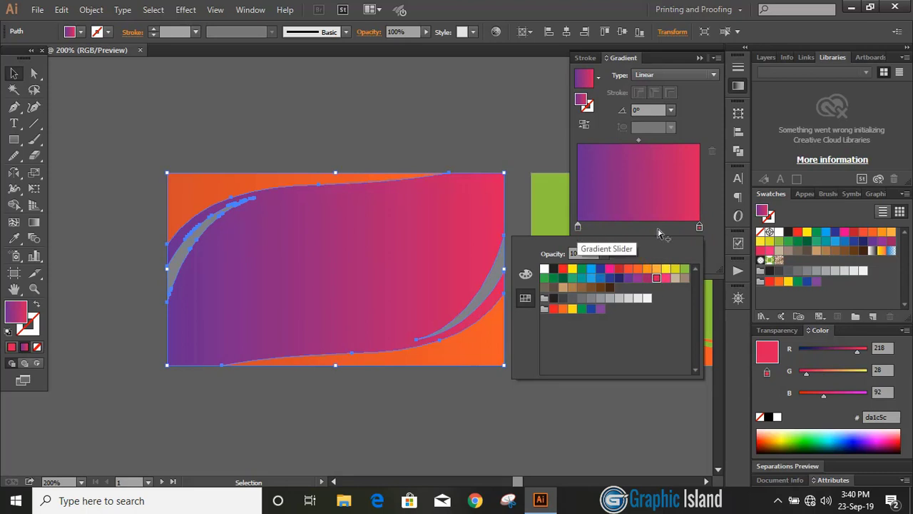
left_click(699, 228)
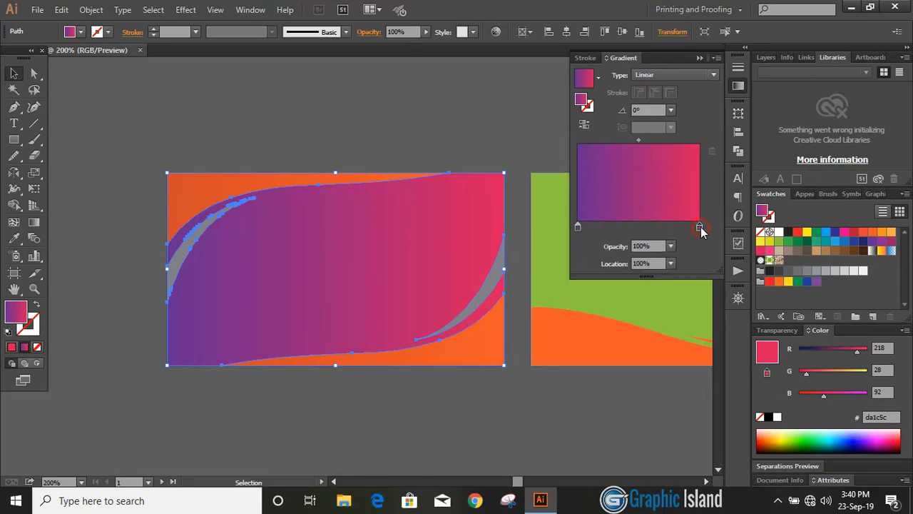
left_click_drag(851, 359, 813, 355)
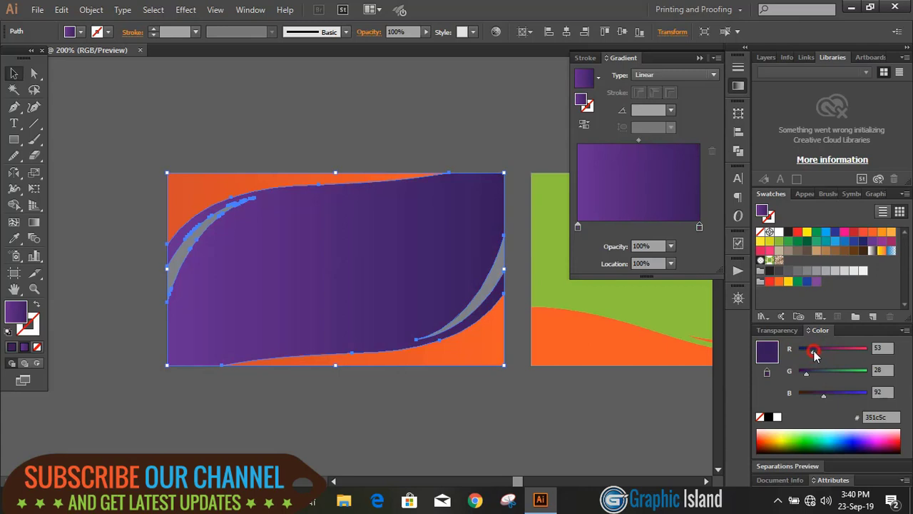
left_click_drag(825, 396, 830, 398)
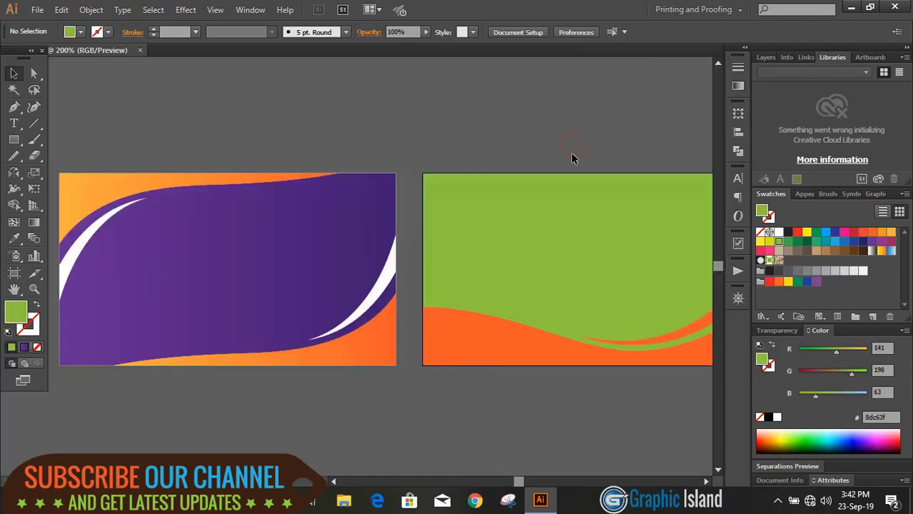
Eyedrop the left card's purple gradient onto the right card's background.
left_click(549, 227)
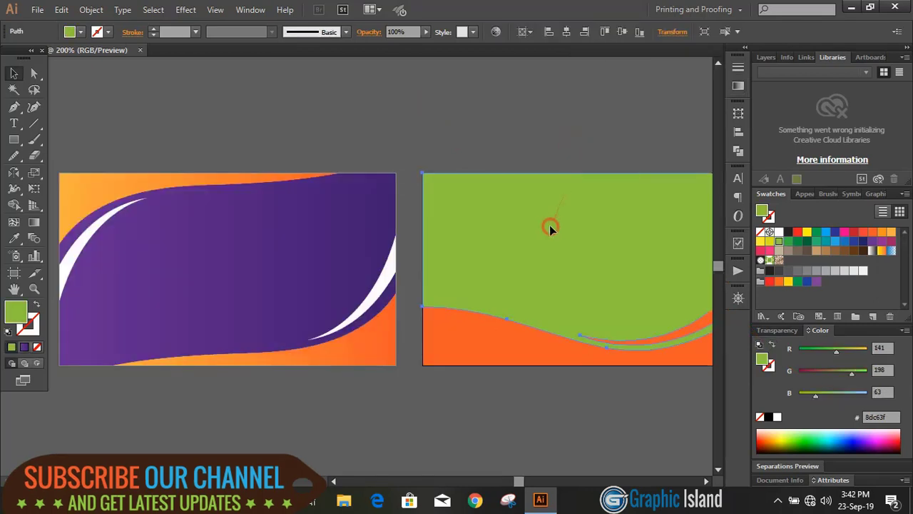
left_click(14, 240)
left_click(133, 235)
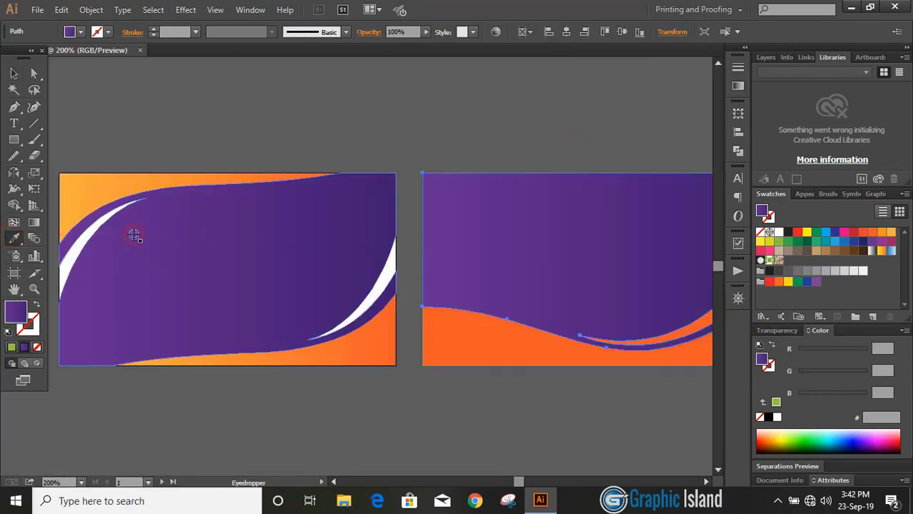
left_click(14, 73)
left_click(224, 118)
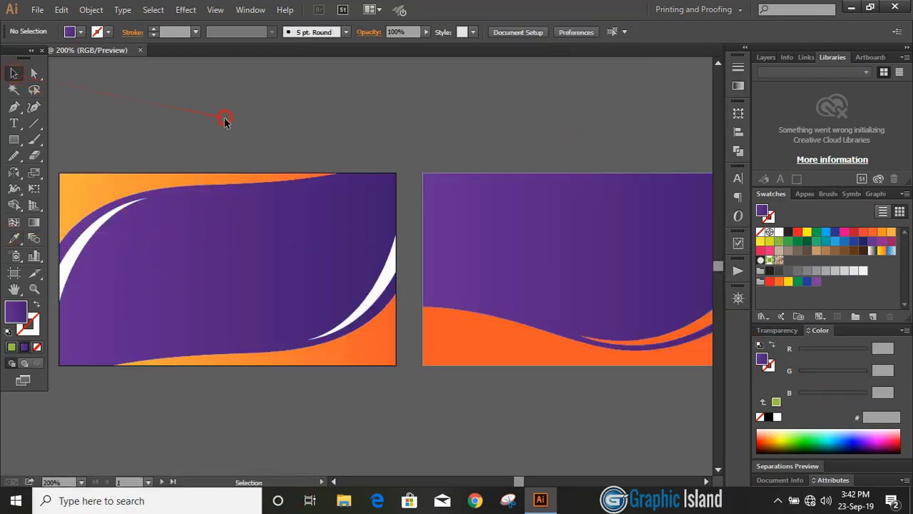
Eyedrop the left card's yellow-orange gradient onto the right card's wave.
left_click(475, 340)
left_click(15, 241)
left_click(63, 201)
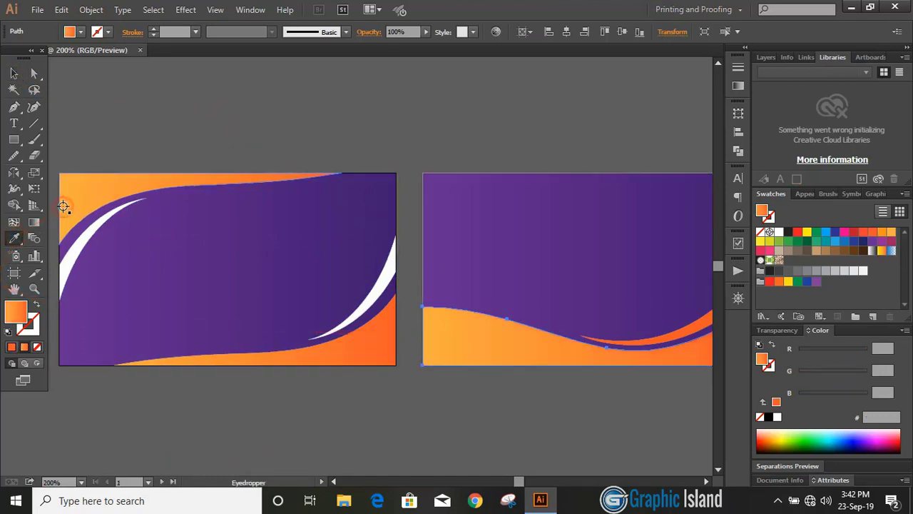
left_click(13, 74)
left_click(169, 102)
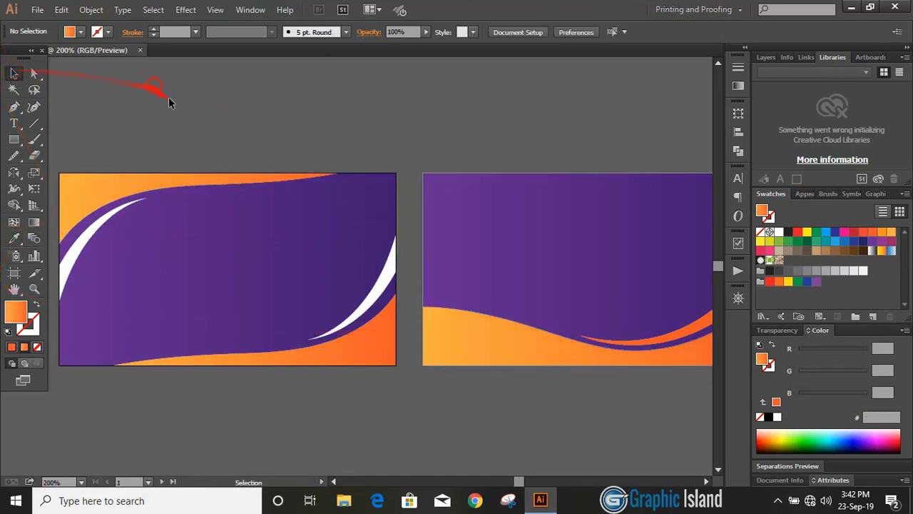
Eyedrop the left card's white stripe colour onto the right card's thin stripe.
left_click(696, 331)
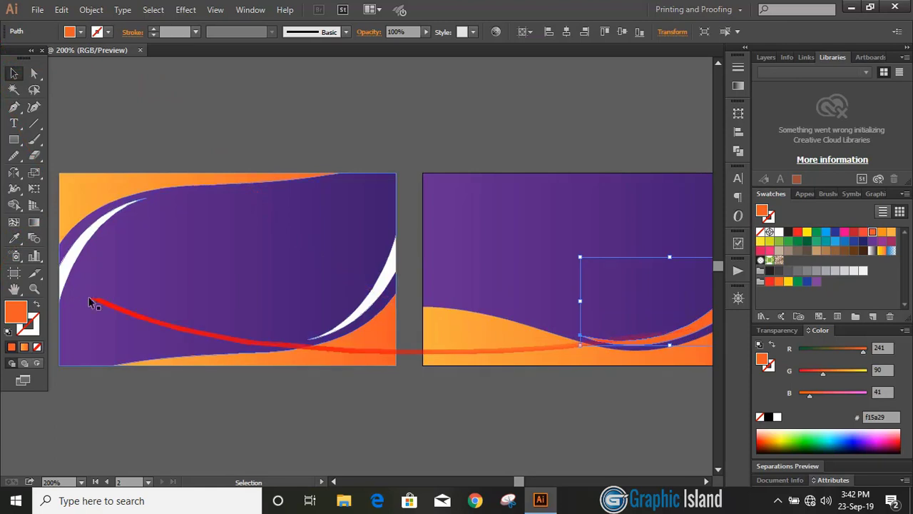
left_click(15, 238)
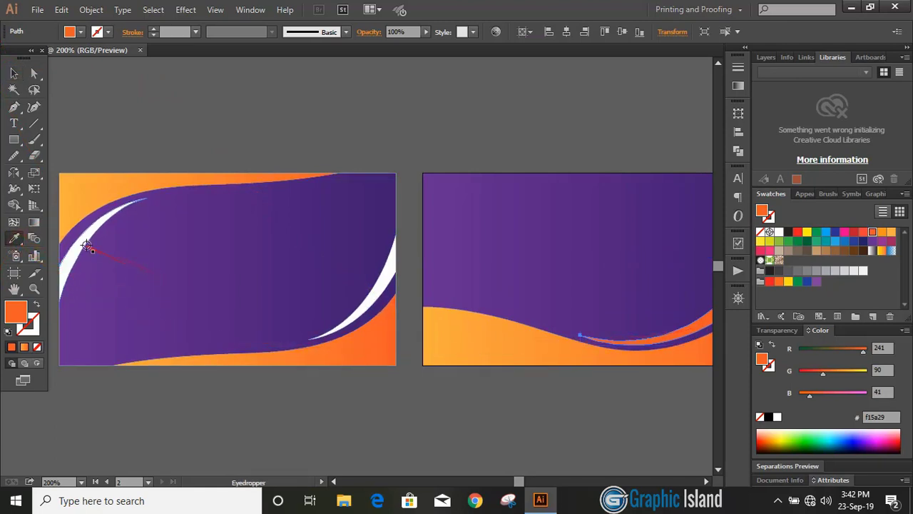
left_click(81, 242)
left_click(13, 73)
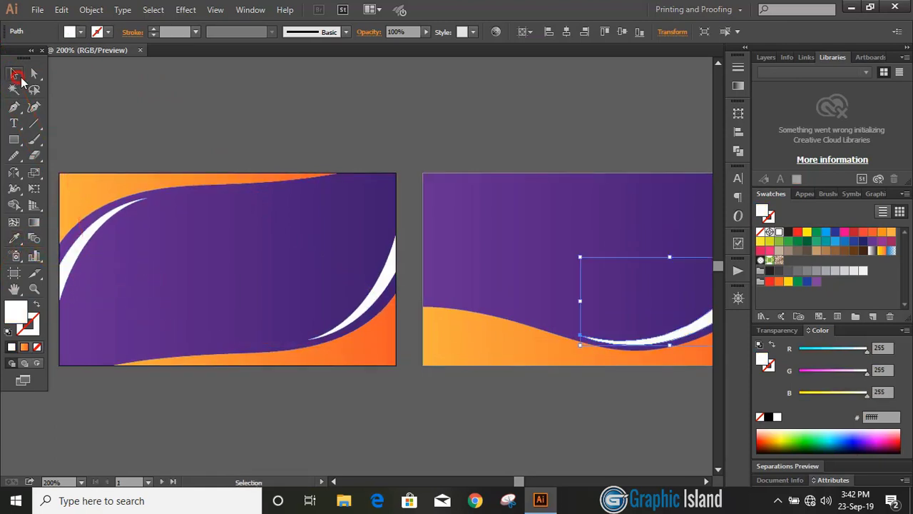
left_click(210, 129)
Move the COVAWGS logo group onto the purple right card and color it white.
left_click(707, 482)
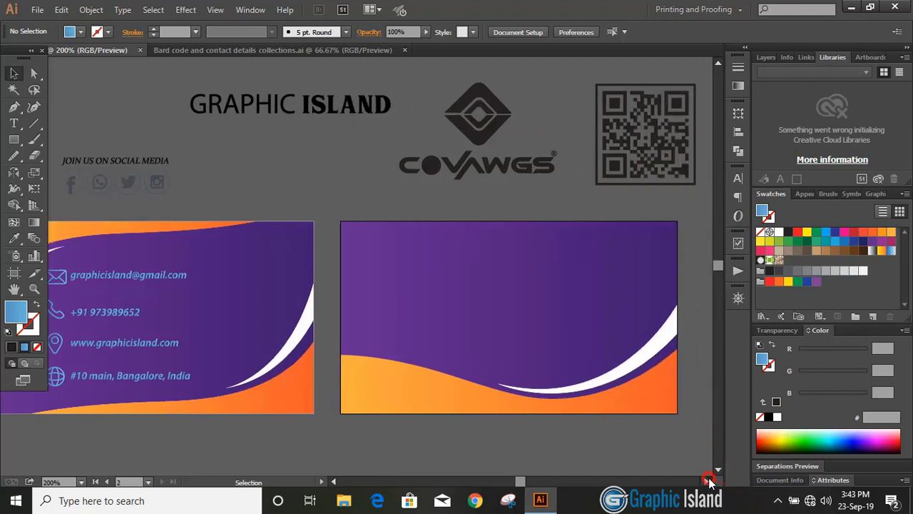
left_click_drag(453, 189, 453, 187)
left_click_drag(450, 170, 466, 297)
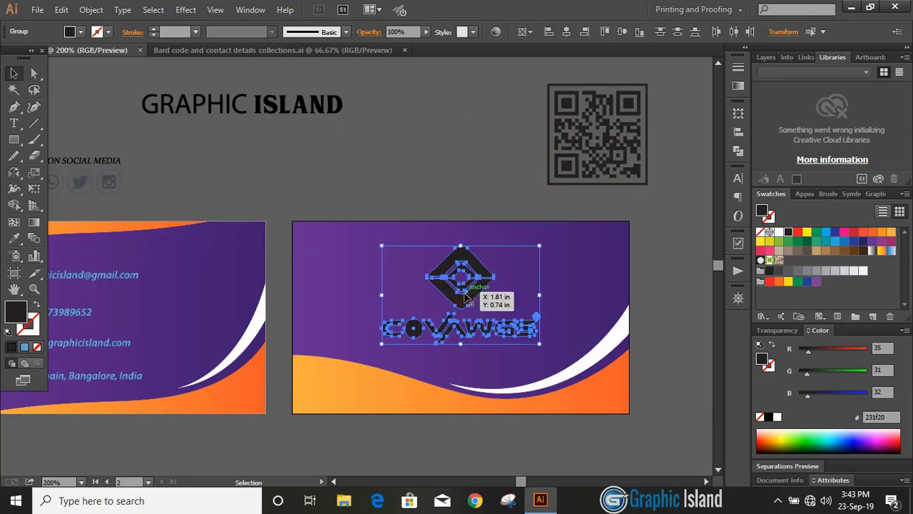
left_click(780, 233)
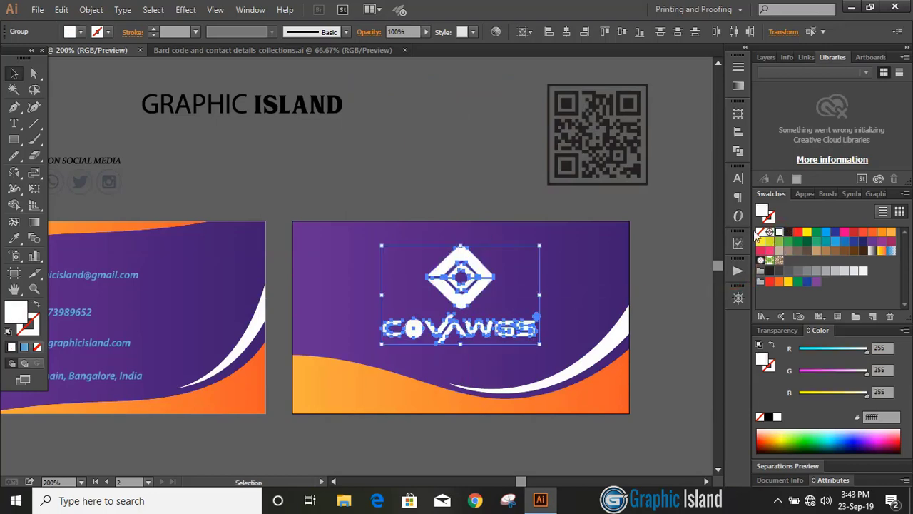
left_click(458, 179)
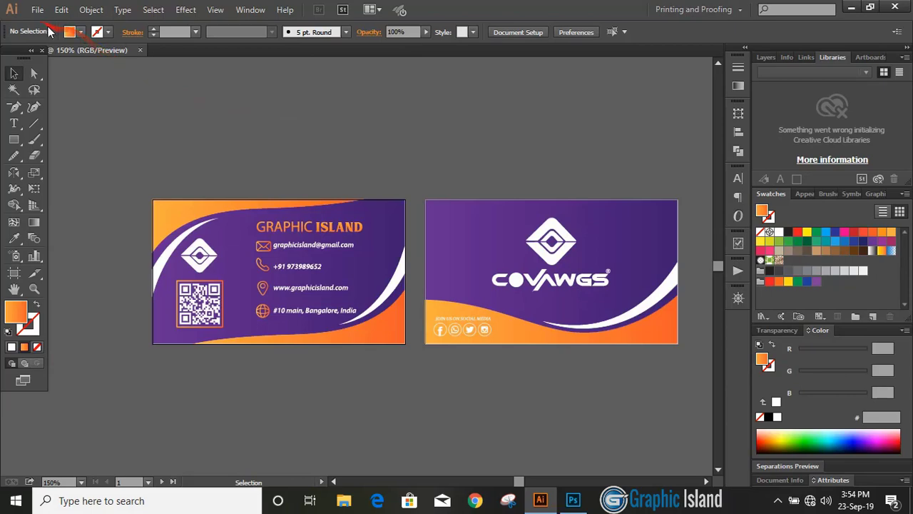
Export the front card via Save for Web as a PNG-24 at 600%, saved as '1' on the Desktop.
left_click(37, 9)
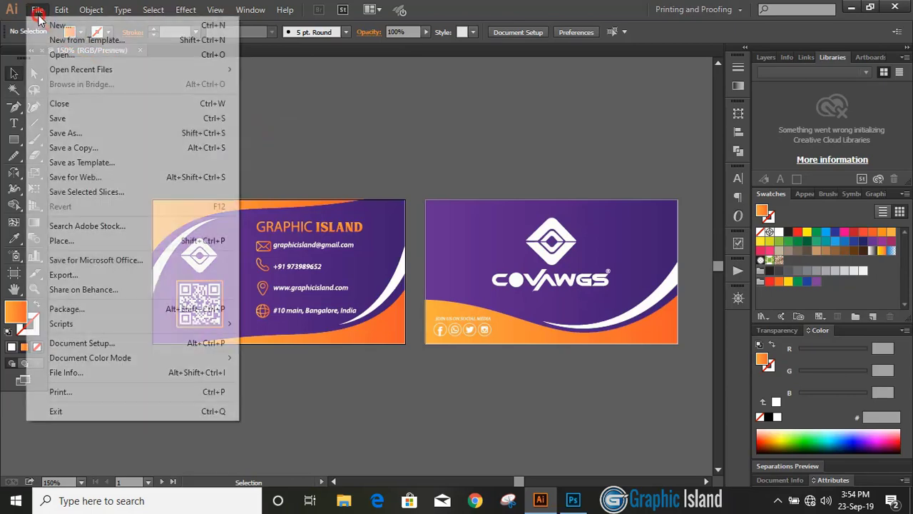
left_click(93, 174)
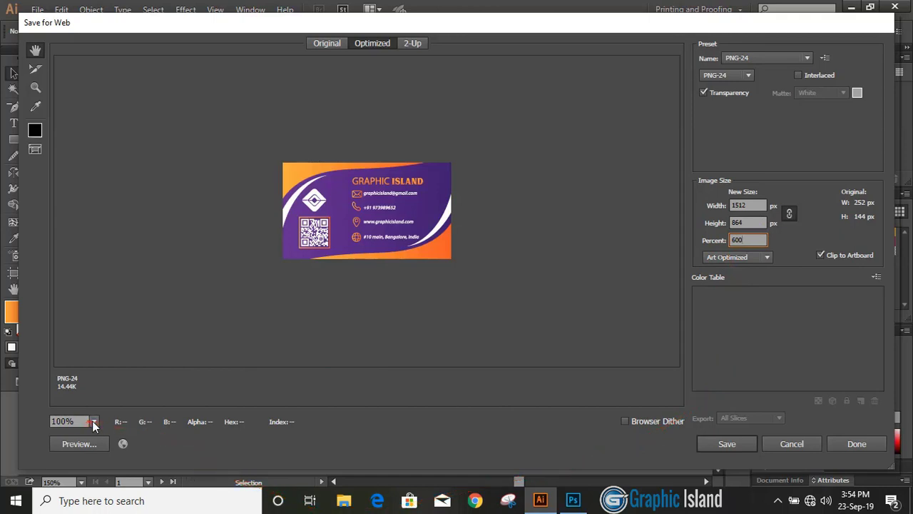
left_click(93, 425)
left_click(115, 409)
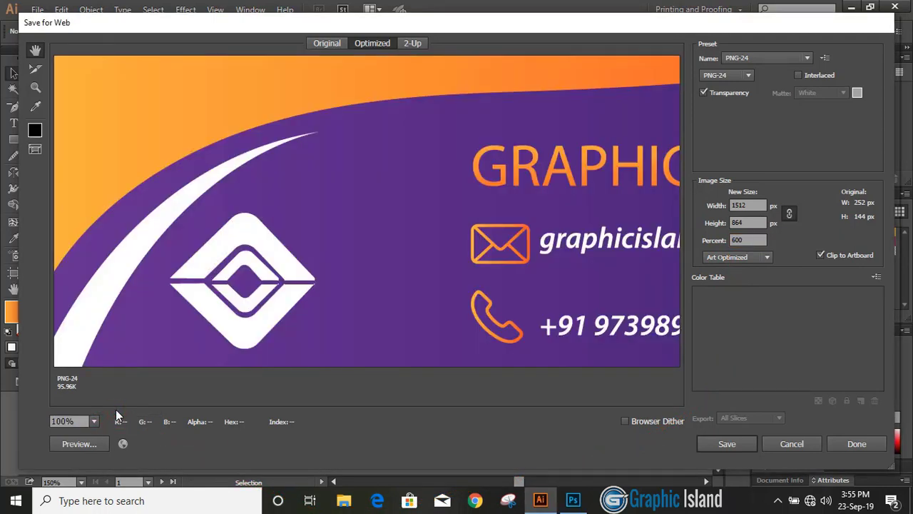
left_click(720, 442)
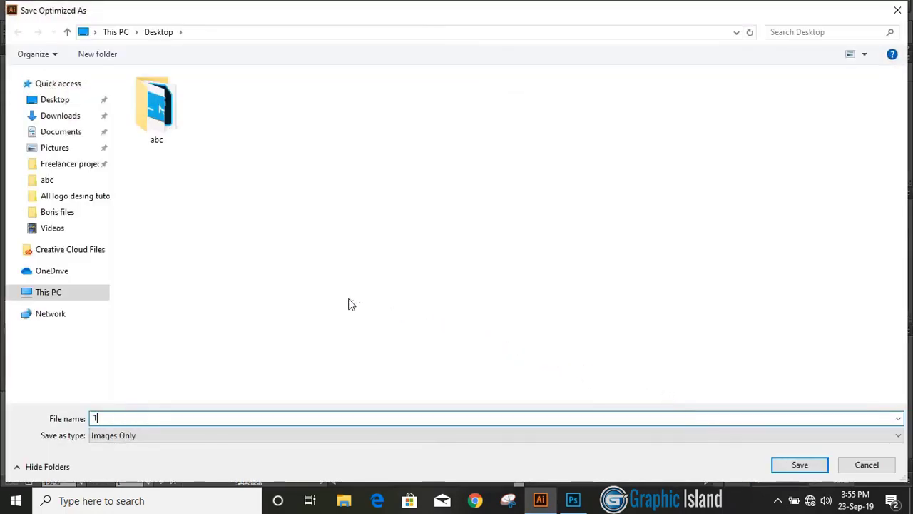
type("1")
left_click(799, 464)
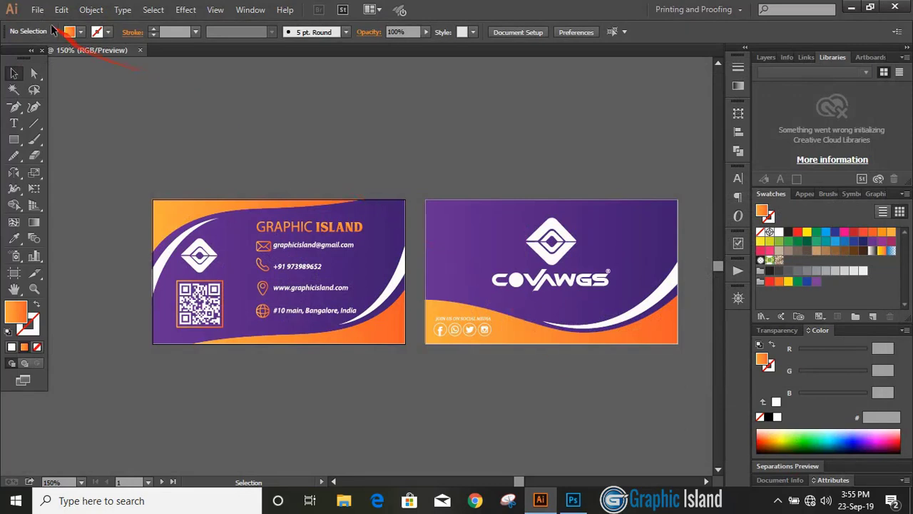
Select the back card and export it via Save for Web as PNG '2' on the Desktop.
left_click(470, 205)
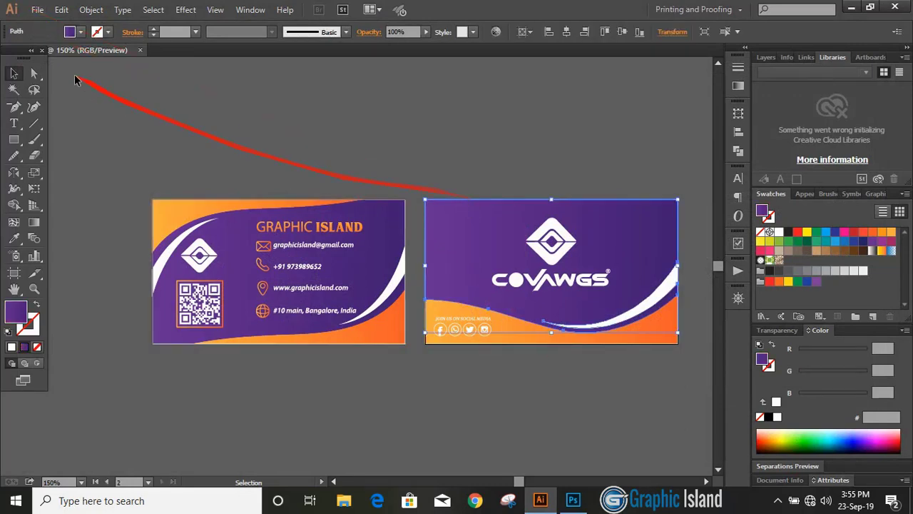
left_click(35, 10)
left_click(86, 178)
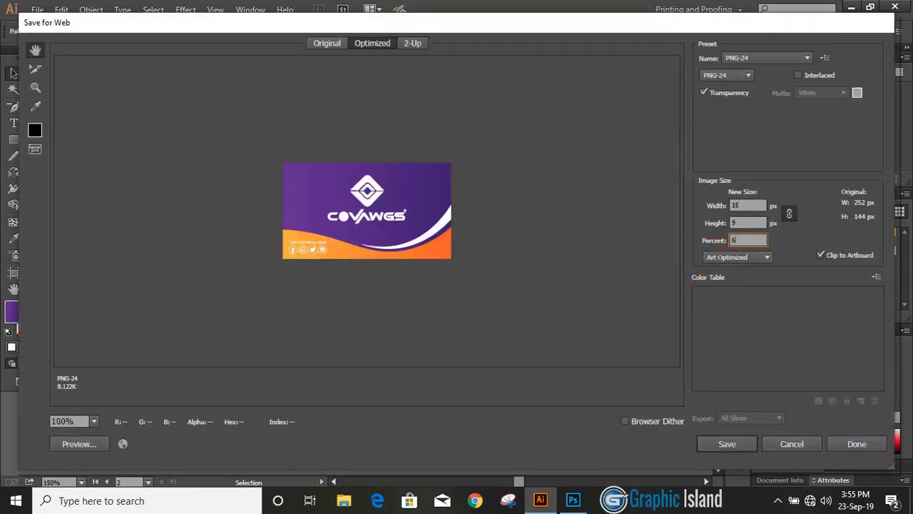
left_click(95, 422)
left_click(123, 403)
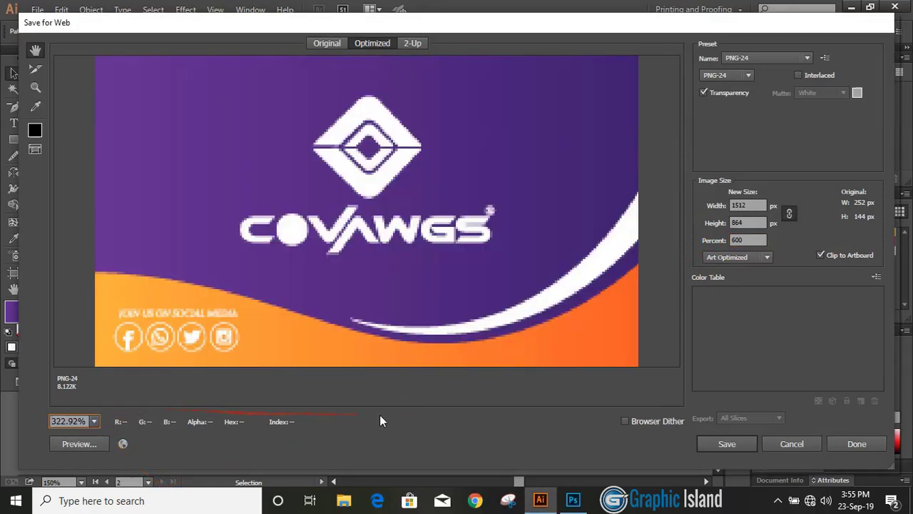
left_click(725, 444)
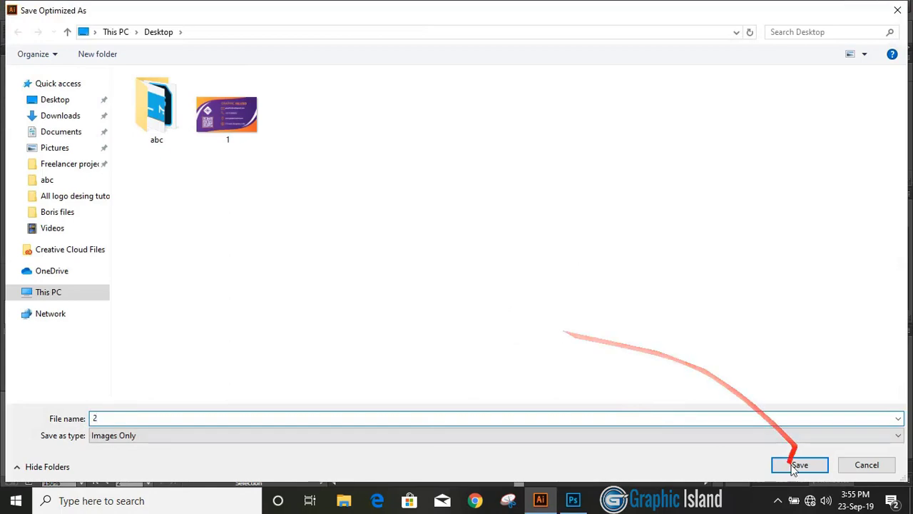
left_click(797, 465)
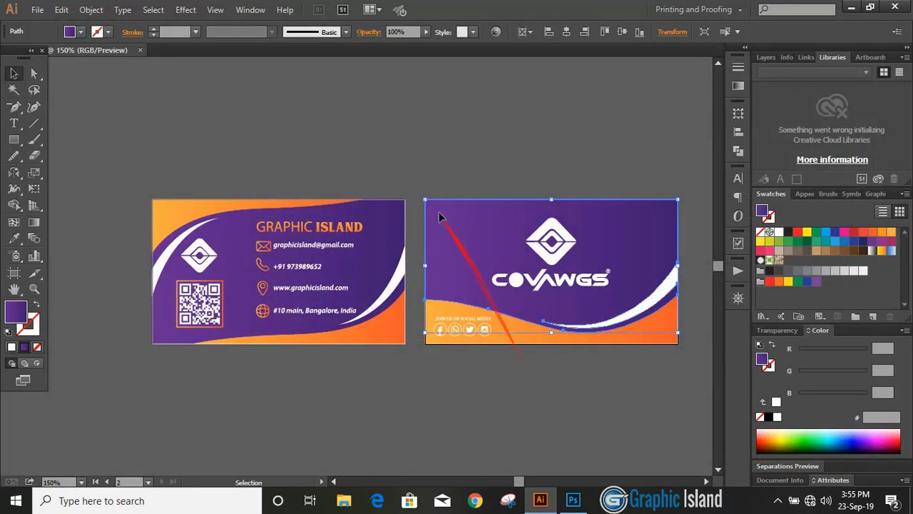
left_click(402, 157)
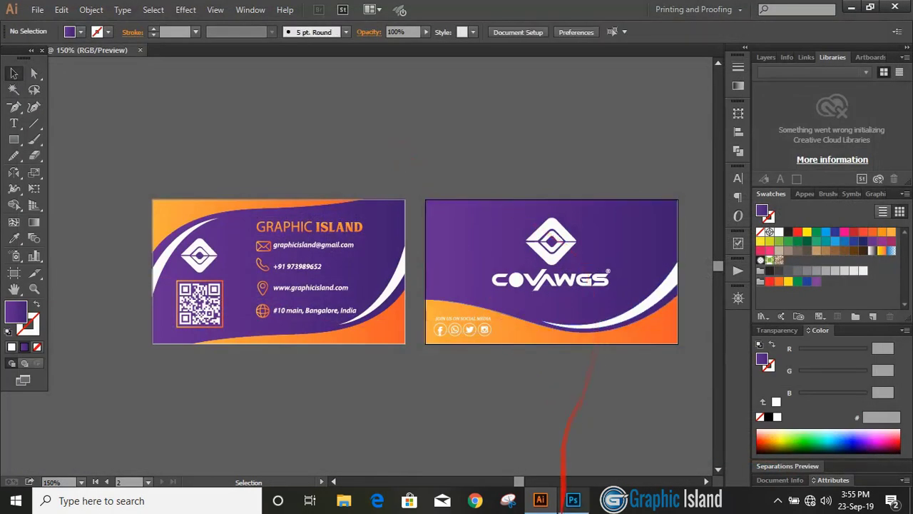
Switch to Photoshop and open 1.png and 2.png from the Desktop.
left_click(573, 500)
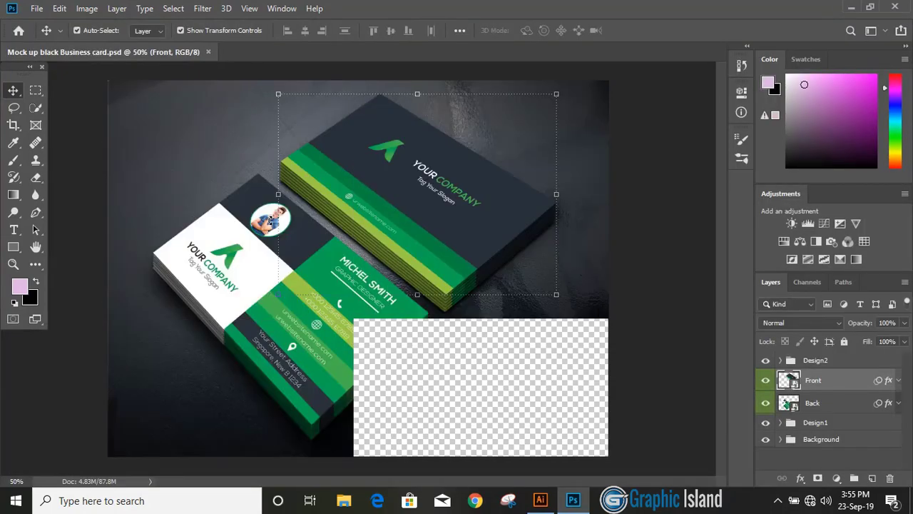
left_click(36, 8)
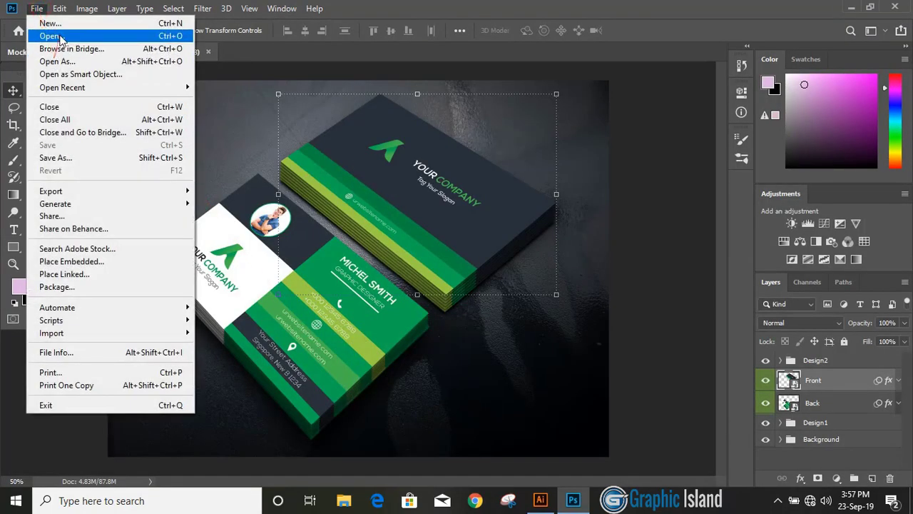
left_click(57, 36)
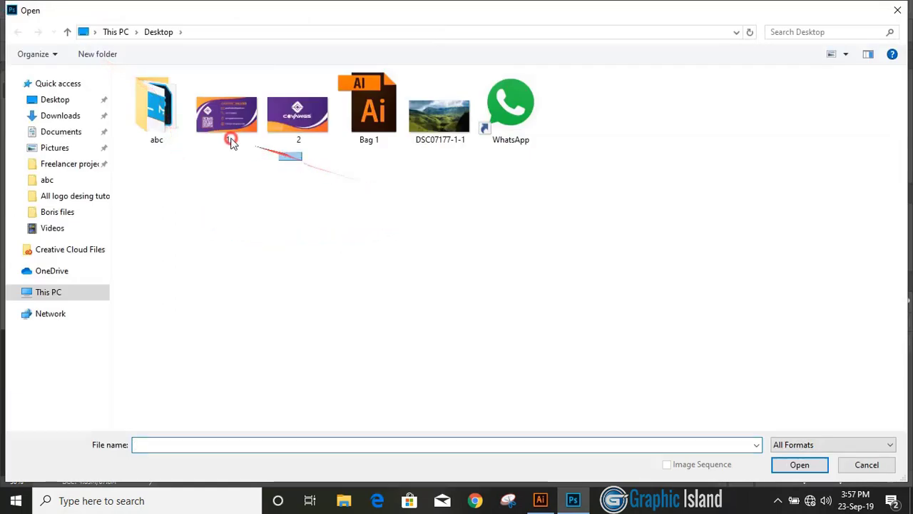
left_click_drag(230, 138, 298, 198)
left_click(800, 465)
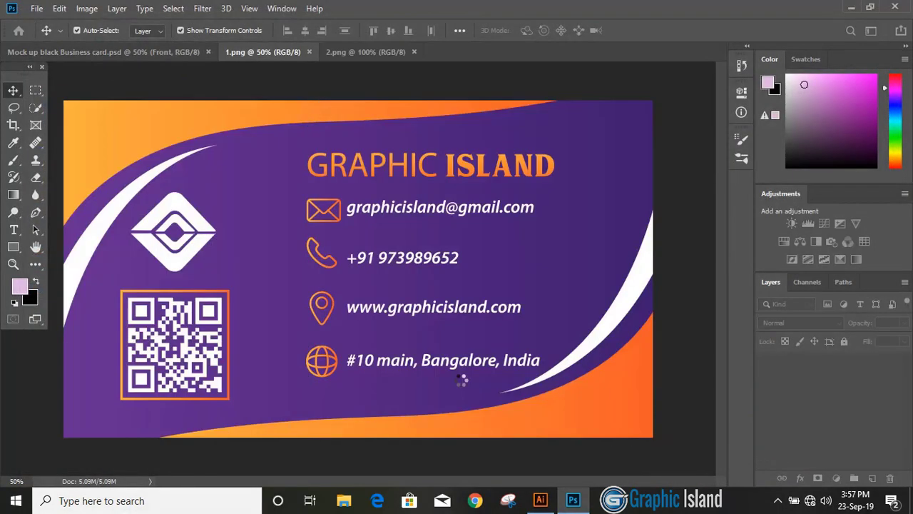
Open the mockup's Front smart object and drag the 2.png COVAWGS card into it.
left_click(171, 52)
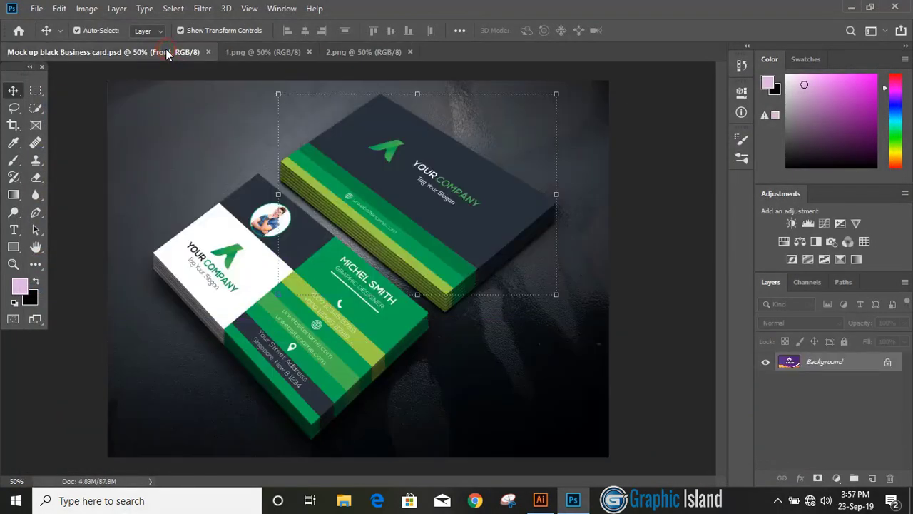
double_click(788, 380)
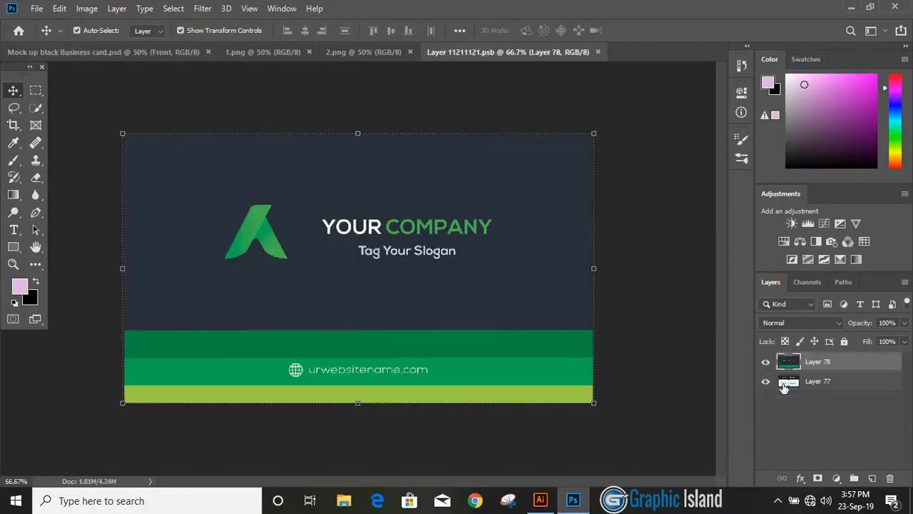
left_click(346, 52)
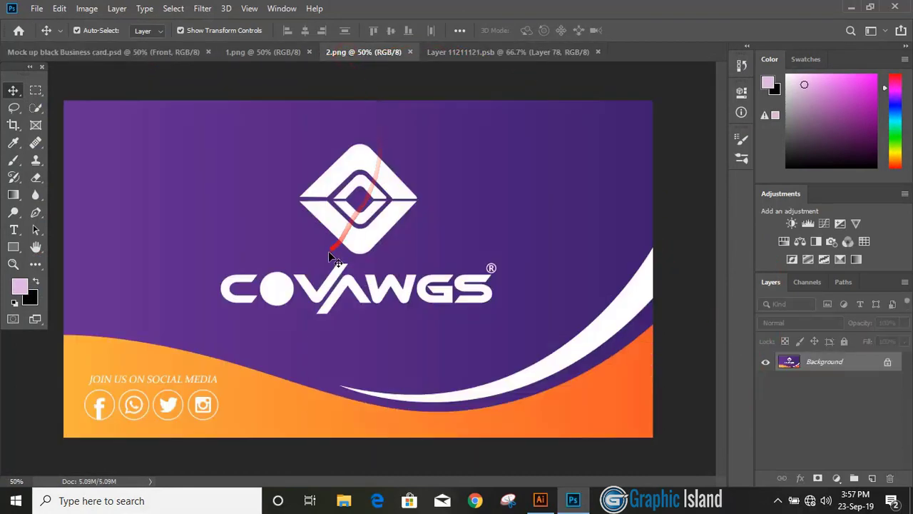
left_click_drag(336, 227, 306, 238)
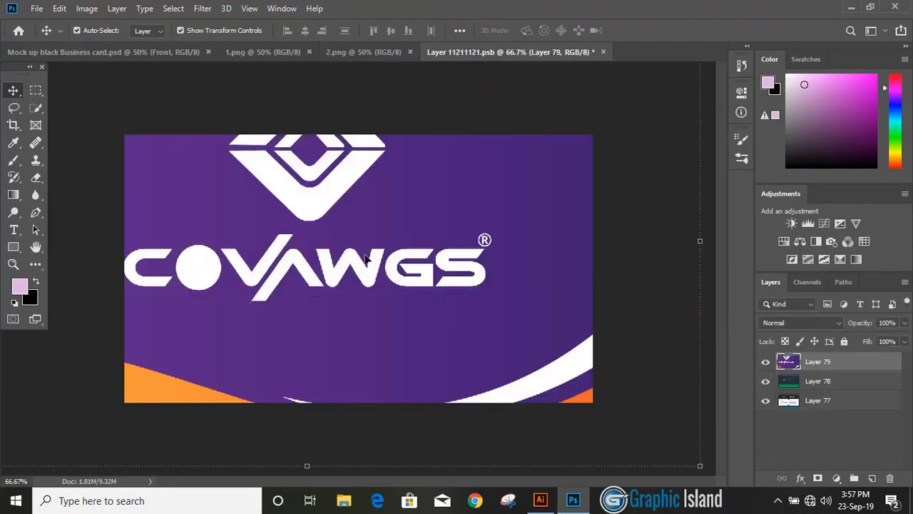
Scale the COVAWGS card to cover the front template, commit, then close and save the smart object.
key("ctrl+minus")
left_click_drag(617, 82, 488, 231)
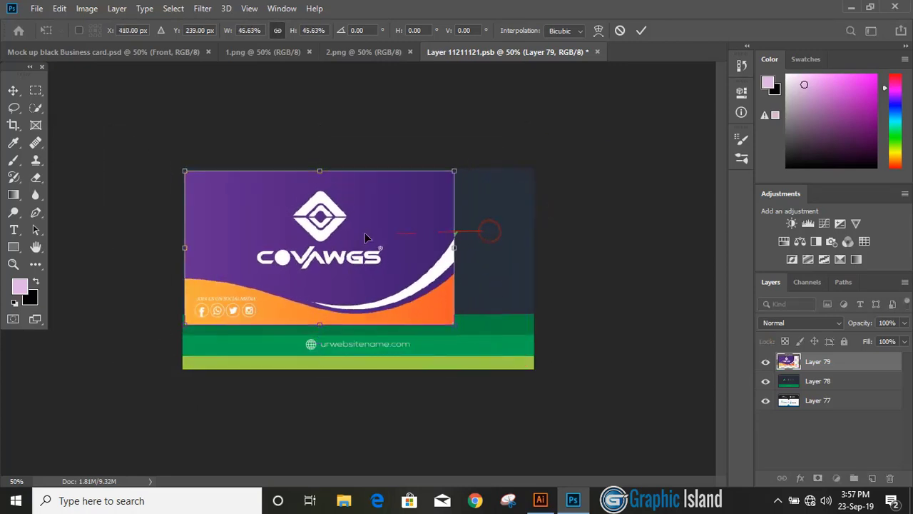
left_click_drag(312, 227, 255, 214)
left_click_drag(451, 324, 532, 370)
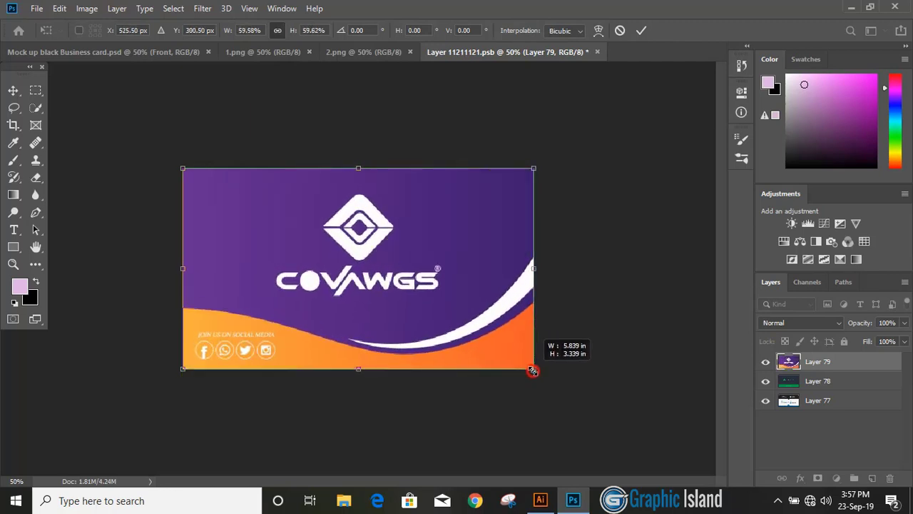
left_click(642, 31)
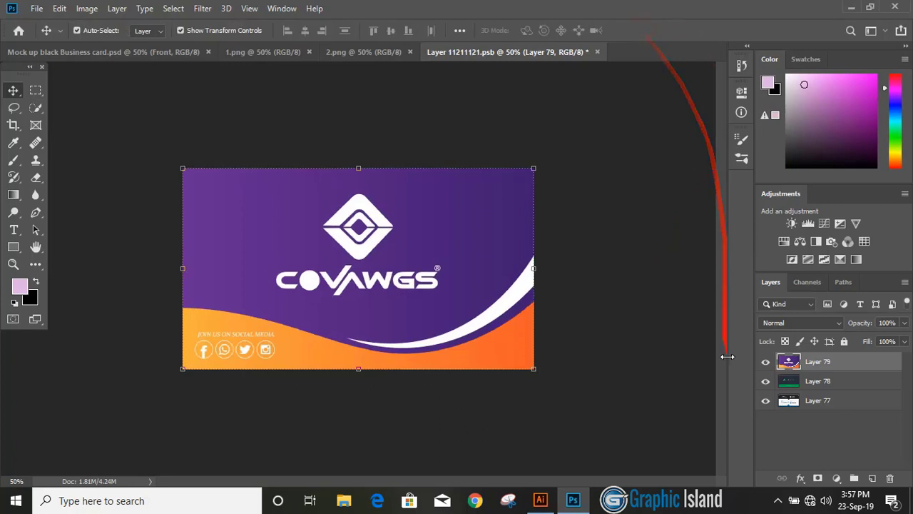
left_click(597, 51)
left_click(395, 194)
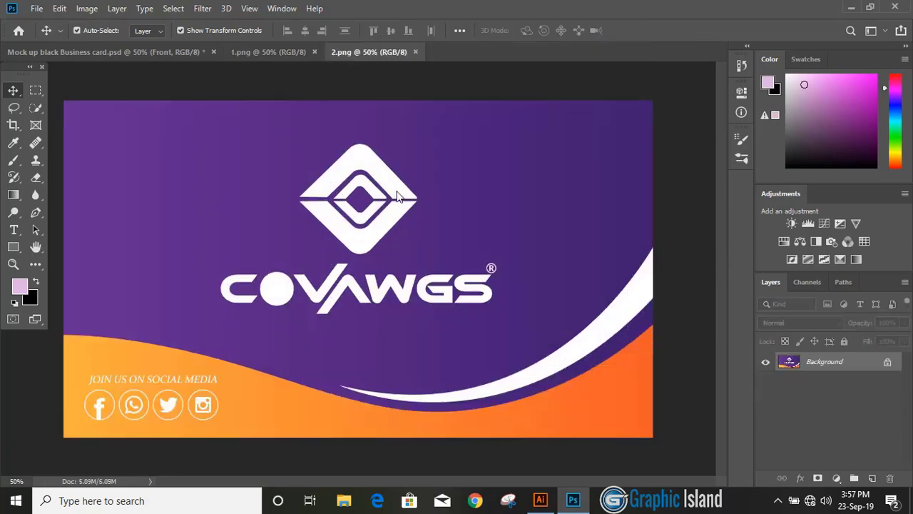
Open the mockup's Back smart object and drag the 1.png Graphic Island card into it.
left_click(163, 55)
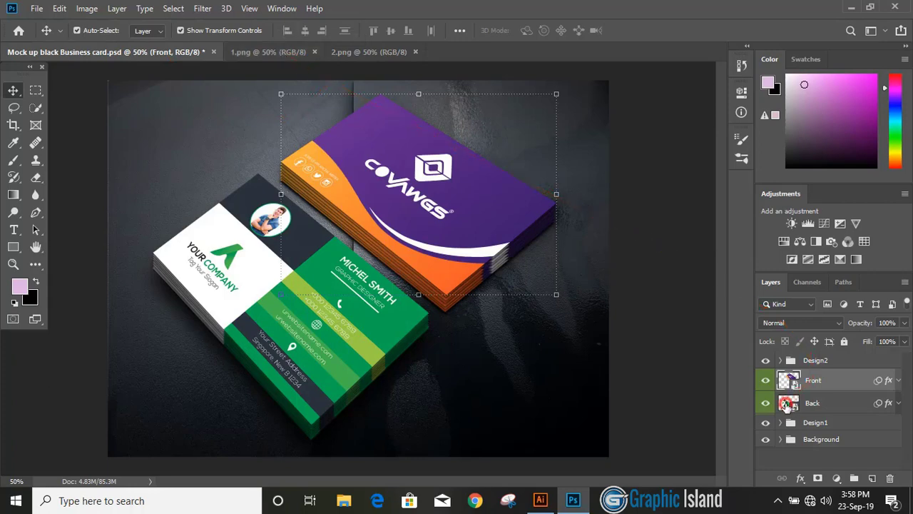
double_click(786, 403)
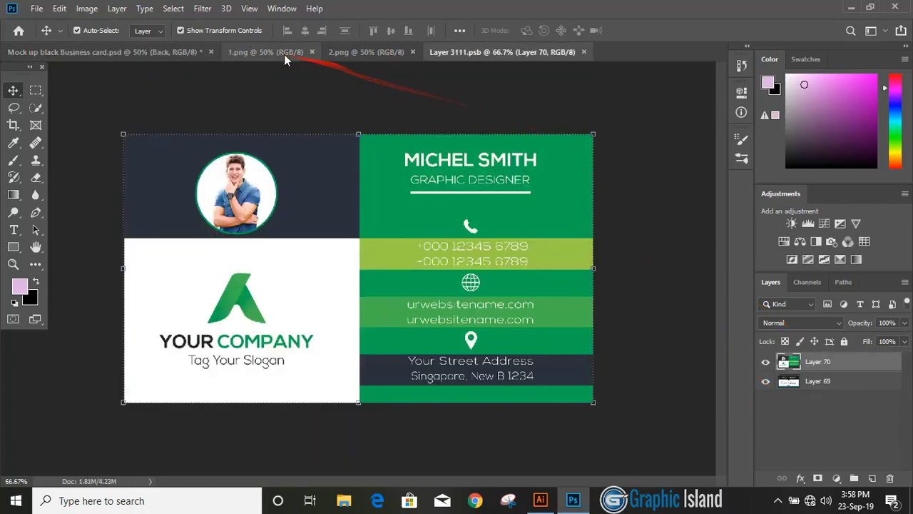
left_click(282, 53)
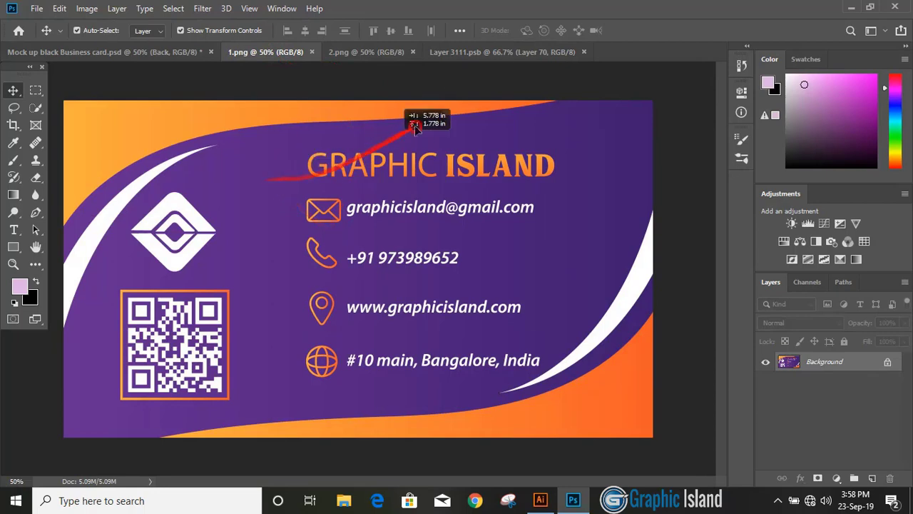
left_click_drag(416, 127, 305, 257)
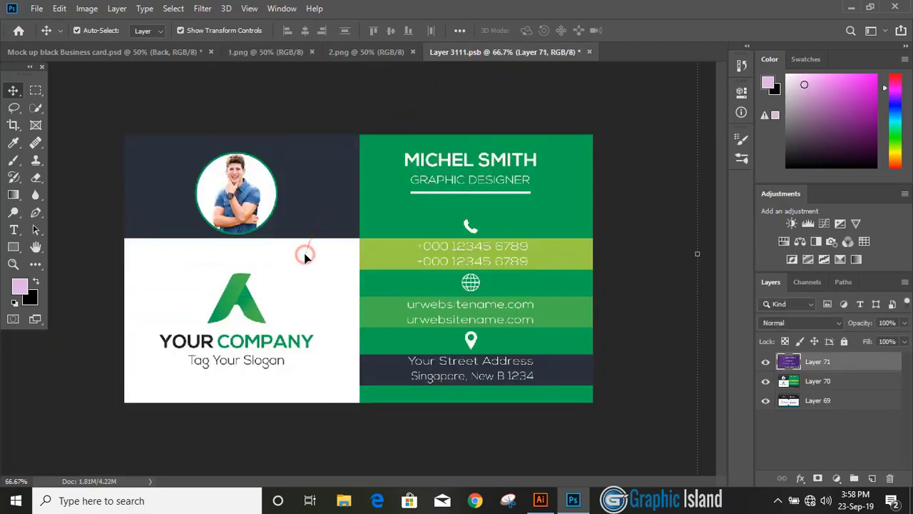
Scale the Graphic Island card over the back template, commit, then close and save the smart object.
key("ctrl+minus")
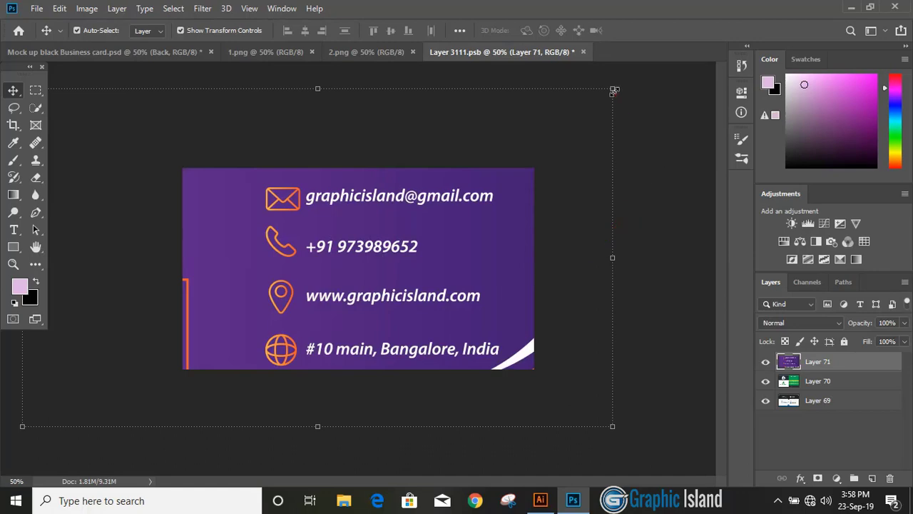
left_click_drag(613, 91, 500, 237)
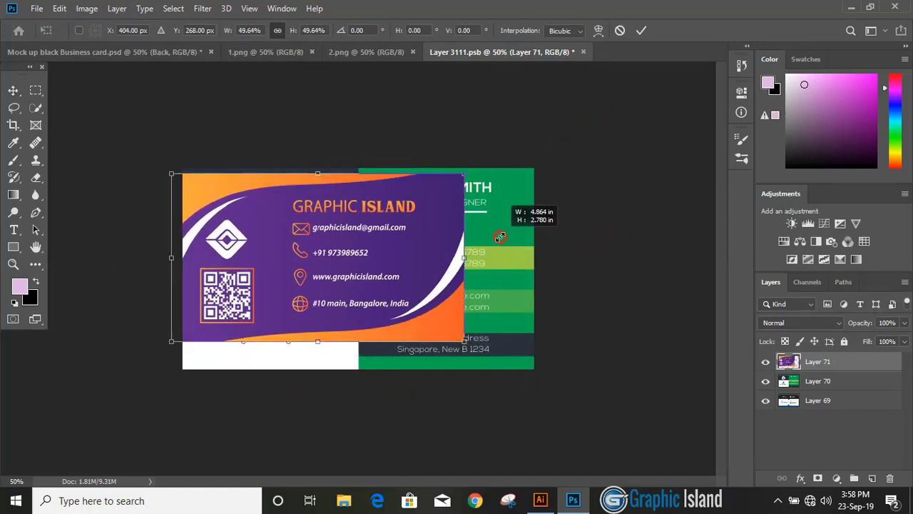
left_click_drag(255, 238, 266, 232)
mouse_move(474, 336)
left_mouse_down()
mouse_move(533, 373)
mouse_move(700, 163)
left_mouse_up()
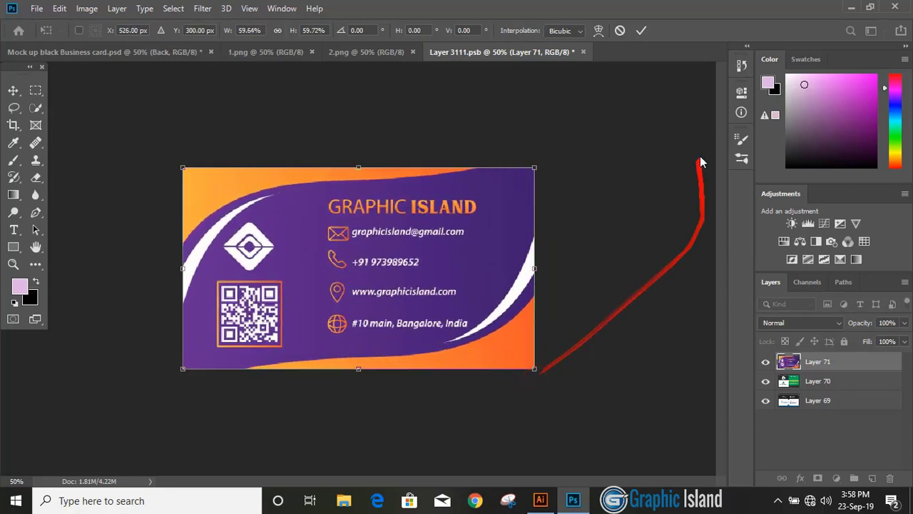
left_click(641, 30)
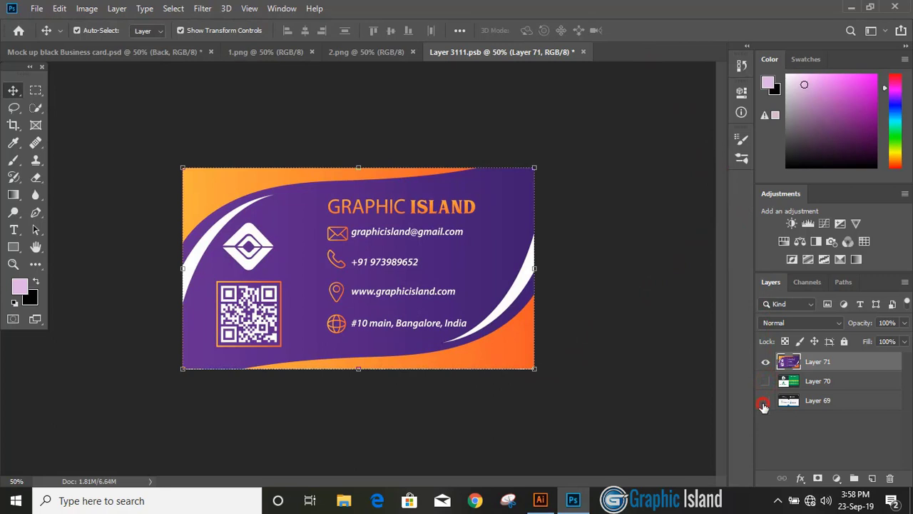
left_click(584, 52)
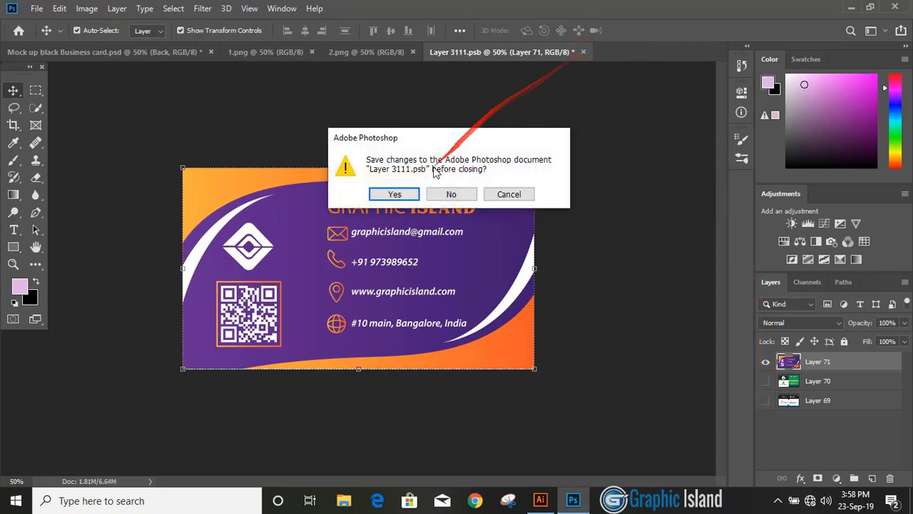
left_click(402, 193)
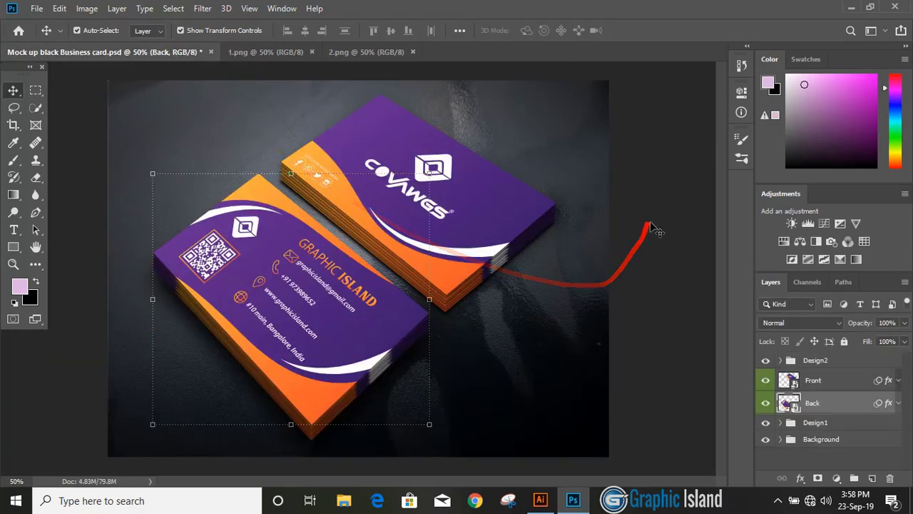
left_click(650, 224)
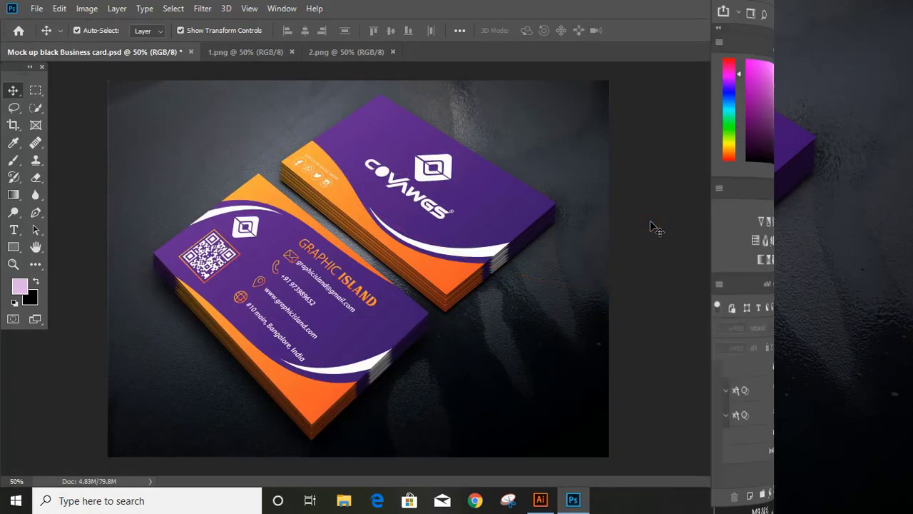